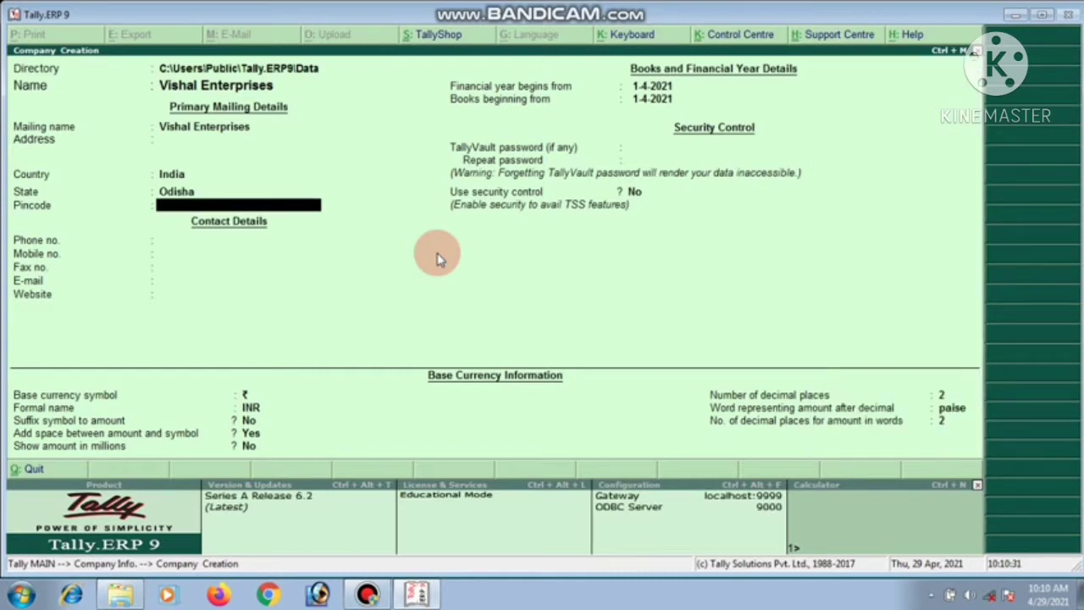
Enter the company's pincode and phone number, leaving the mobile, fax, e-mail and website details blank
type("122222")
key("Return")
type("65")
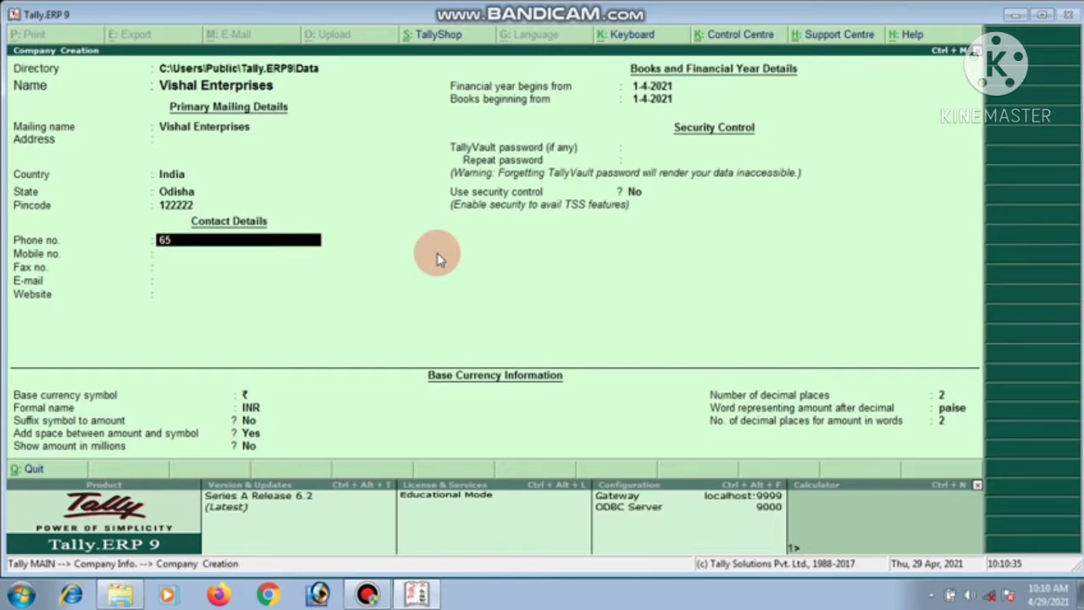
type("2232132")
key("Return")
key("Return")
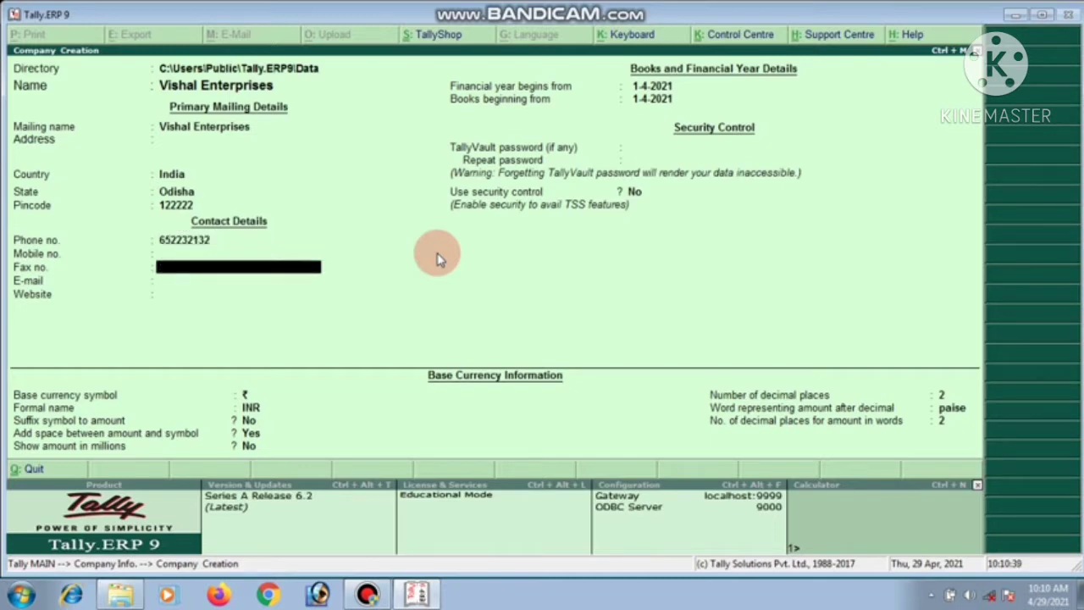
key("Return")
key("Return")
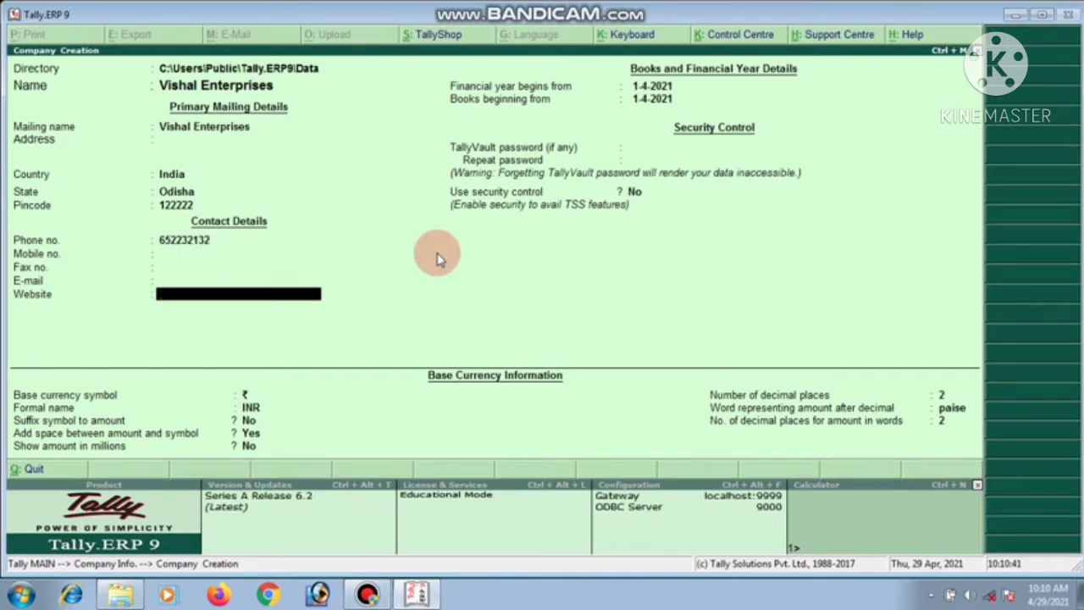
key("Return")
Accept the default financial year, security and base currency settings without a TallyVault password, and save the new company
key("Return")
key("Return")
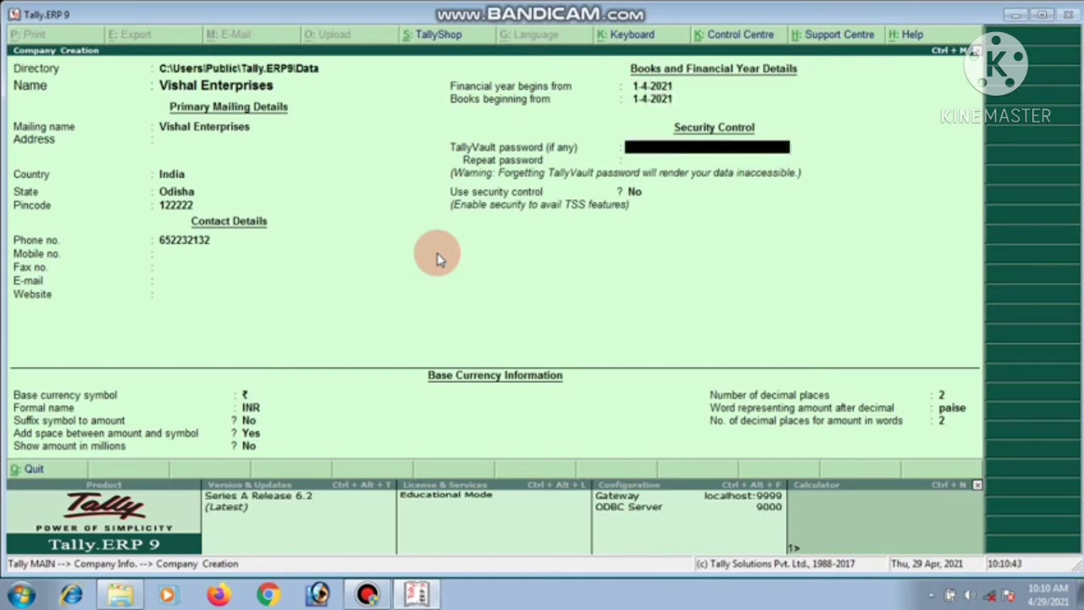
key("Return")
key("Return")
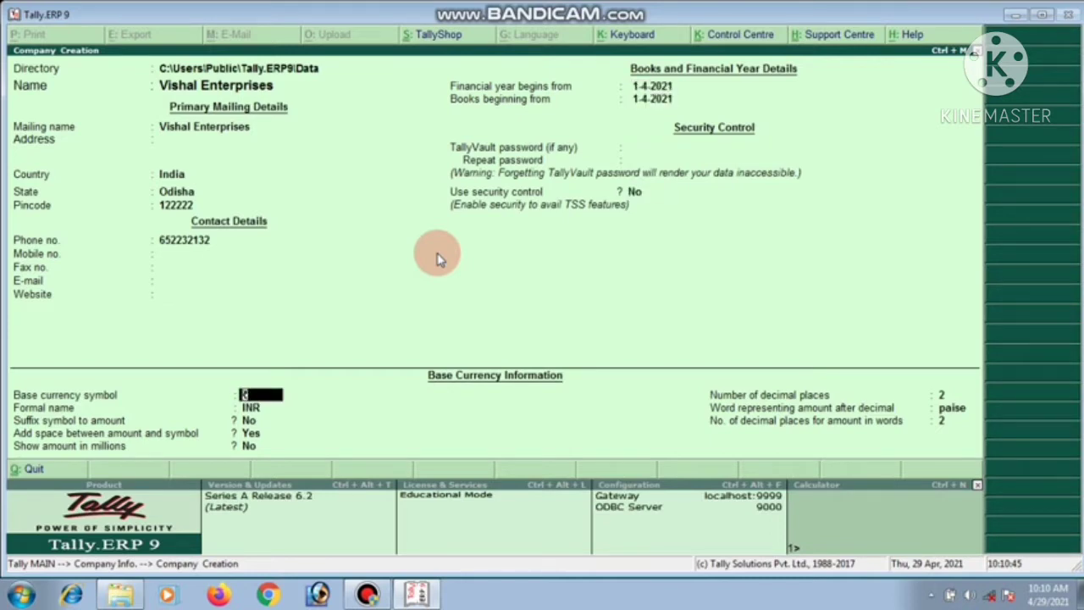
key("Return")
key("Return")
key("Return")
key("Return")
key("Return")
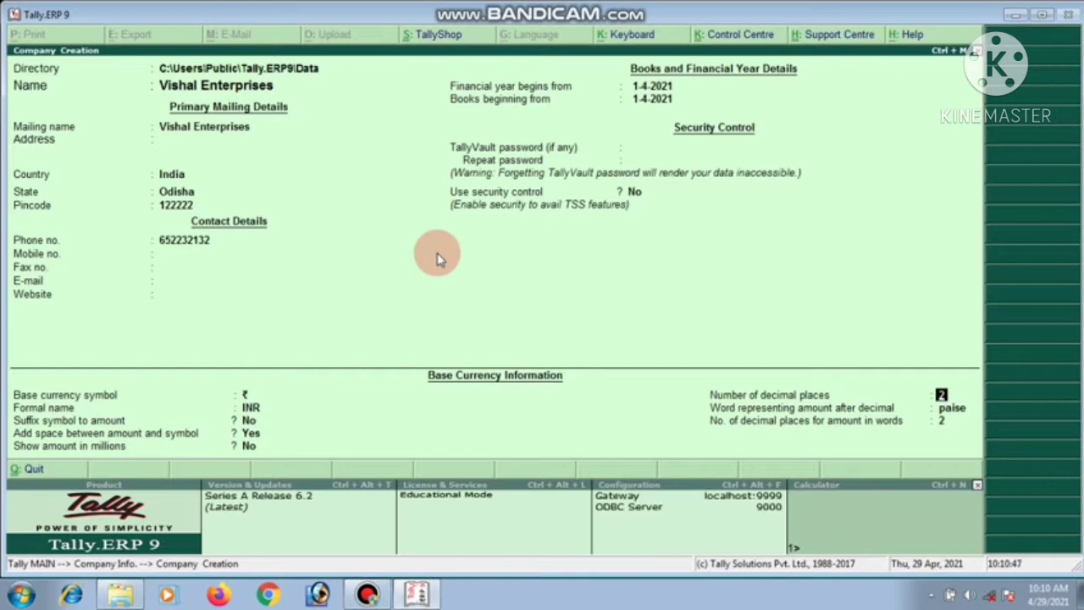
key("Return")
key("Return")
key("Return")
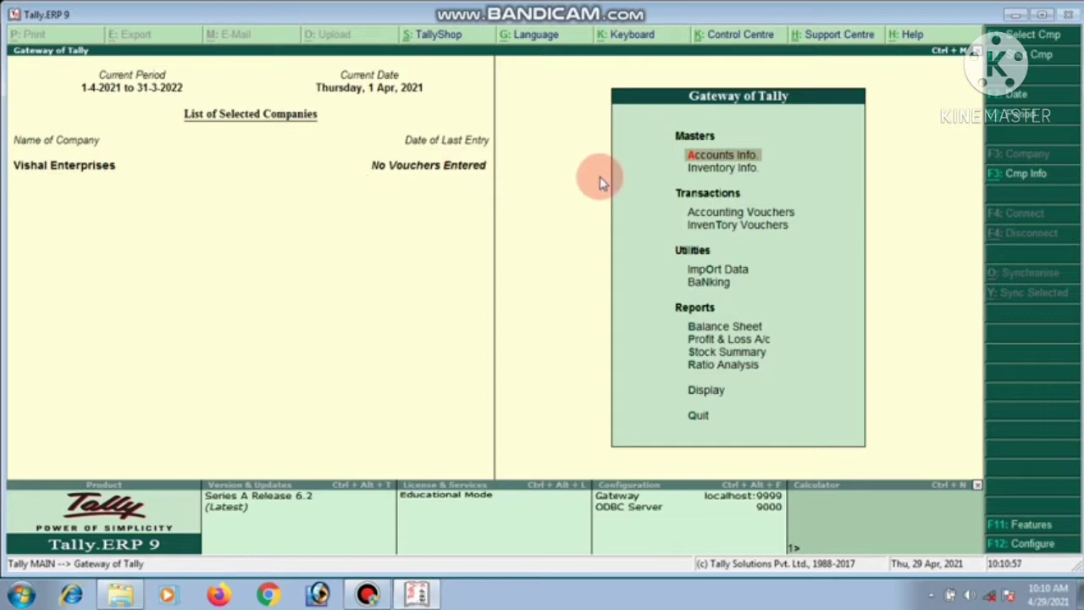
View the Balance Sheet of Vishal Enterprises and return to the Gateway of Tally
left_click(697, 334)
left_click(698, 334)
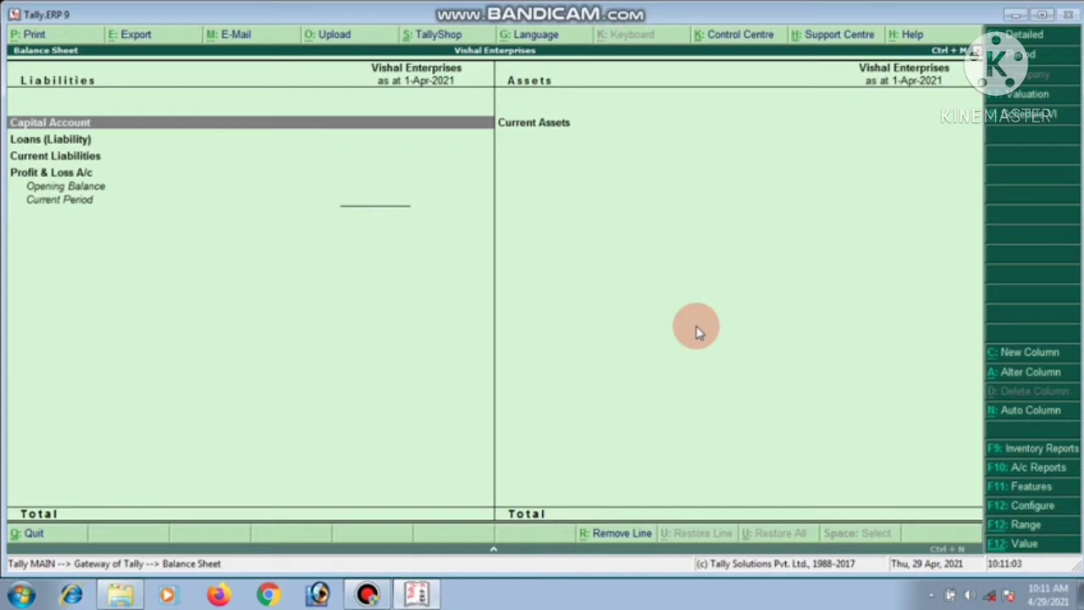
key("Escape")
Open the Ledgers options under Accounts Info
key("Up")
key("Up")
key("Up")
key("Up")
key("Up")
key("Up")
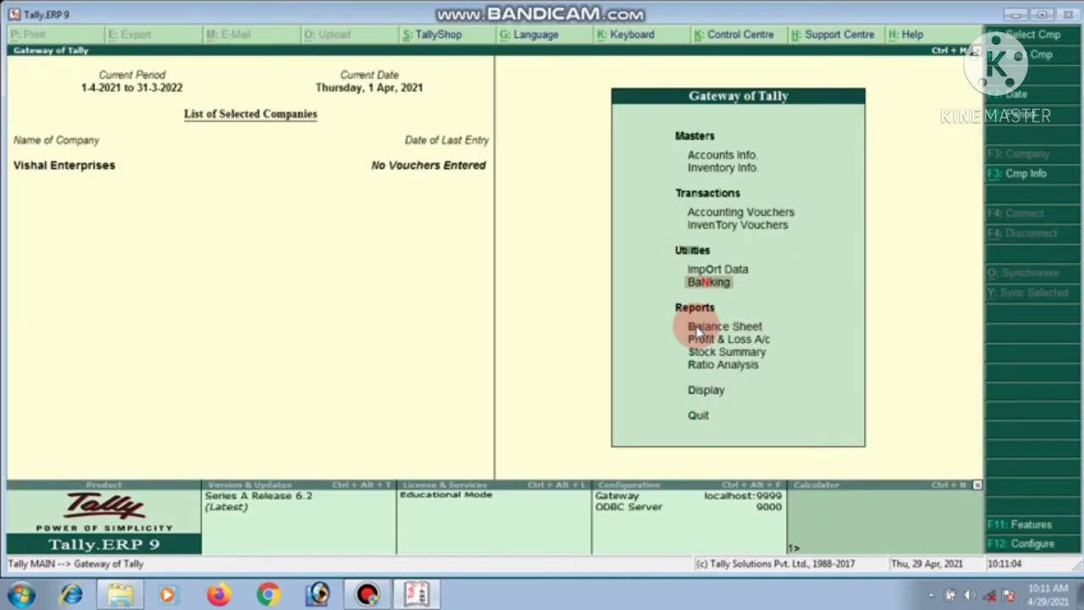
key("Return")
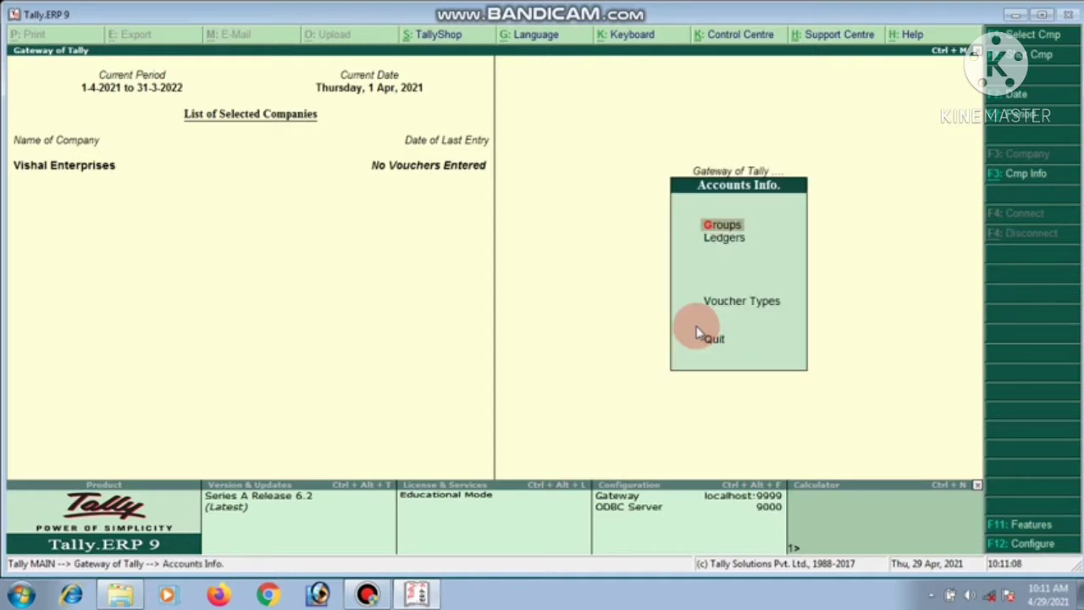
key("Down")
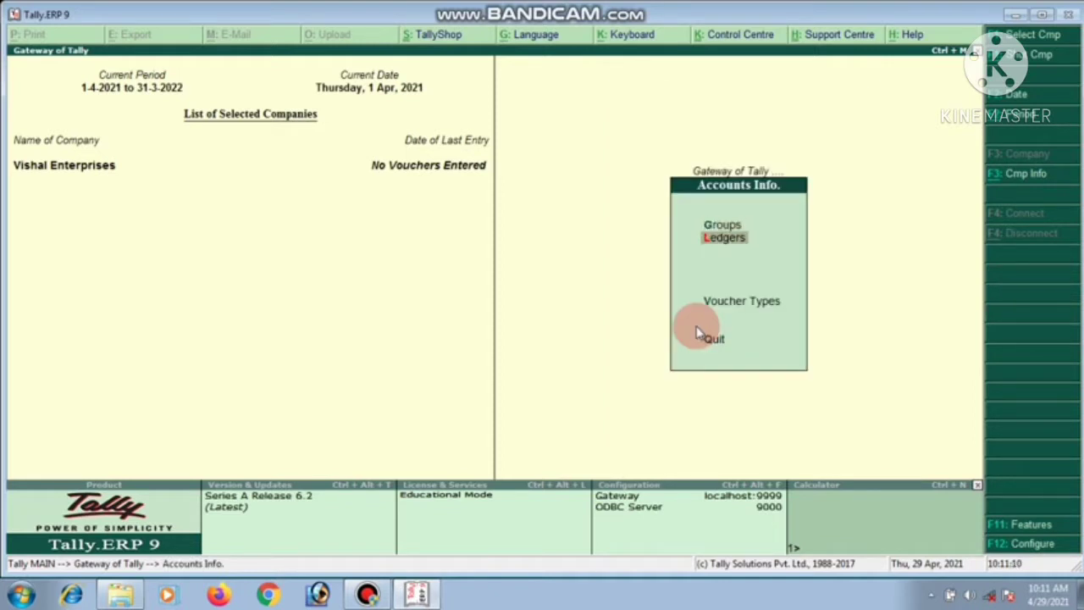
key("Return")
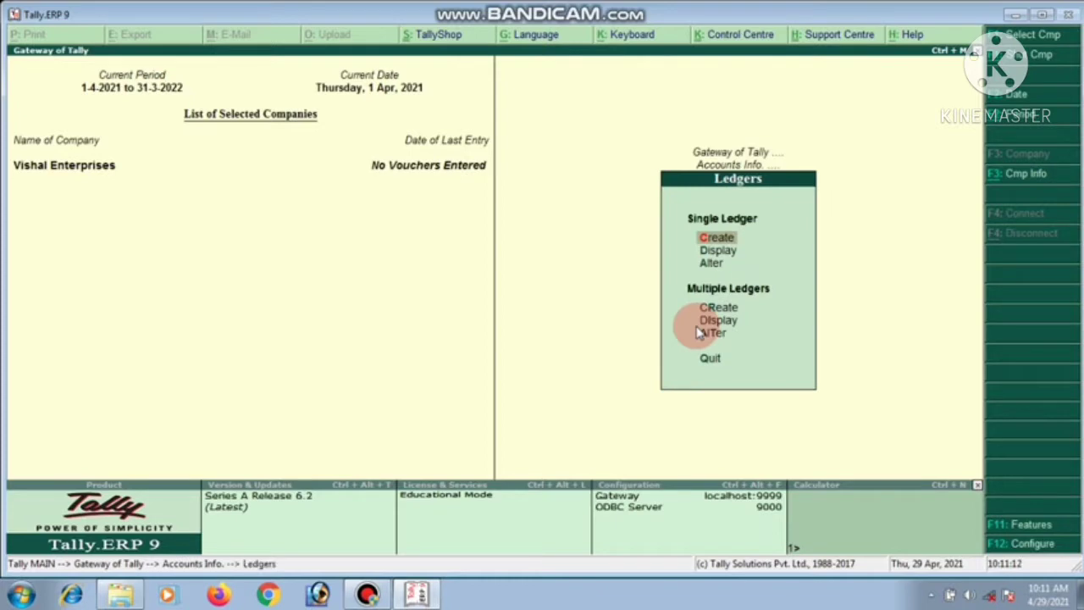
Try to create a new single ledger named Cash
key("Return")
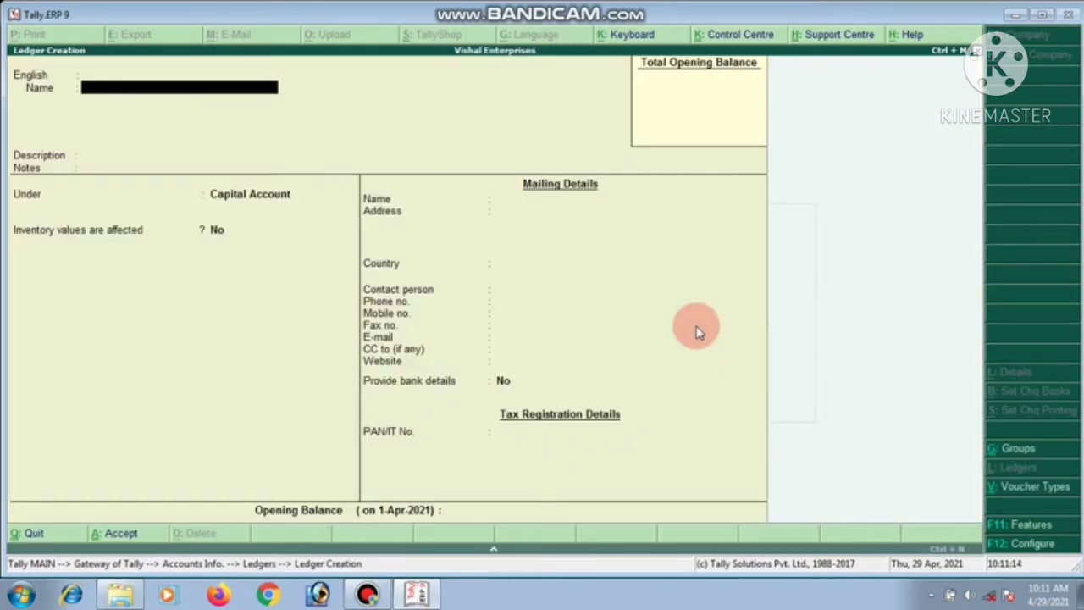
type("Cash")
key("BackSpace")
key("BackSpace")
type("sh")
key("Return")
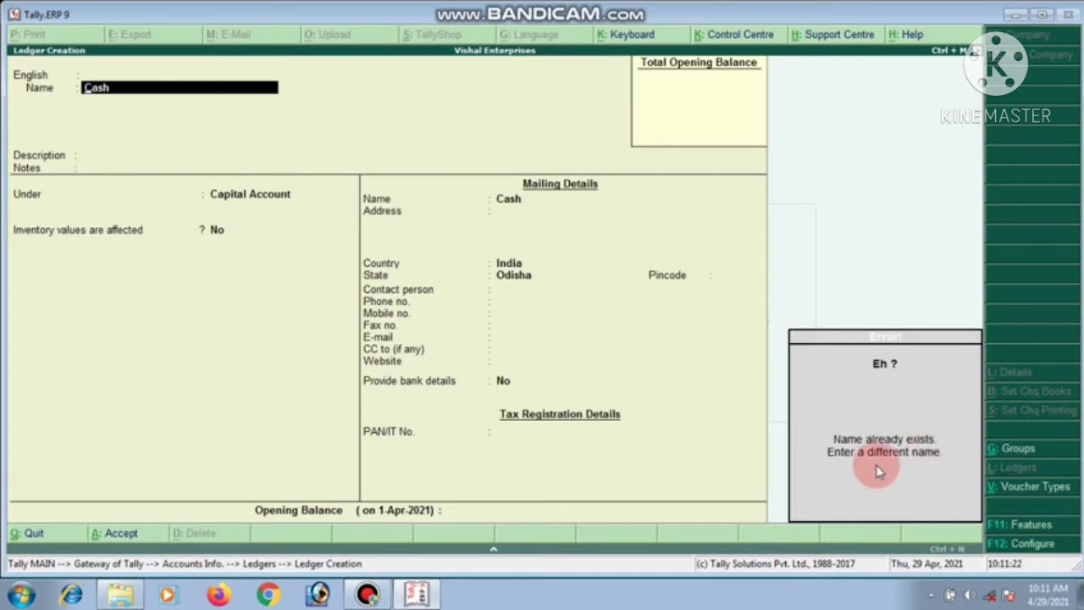
key("Escape")
key("Escape")
key("y")
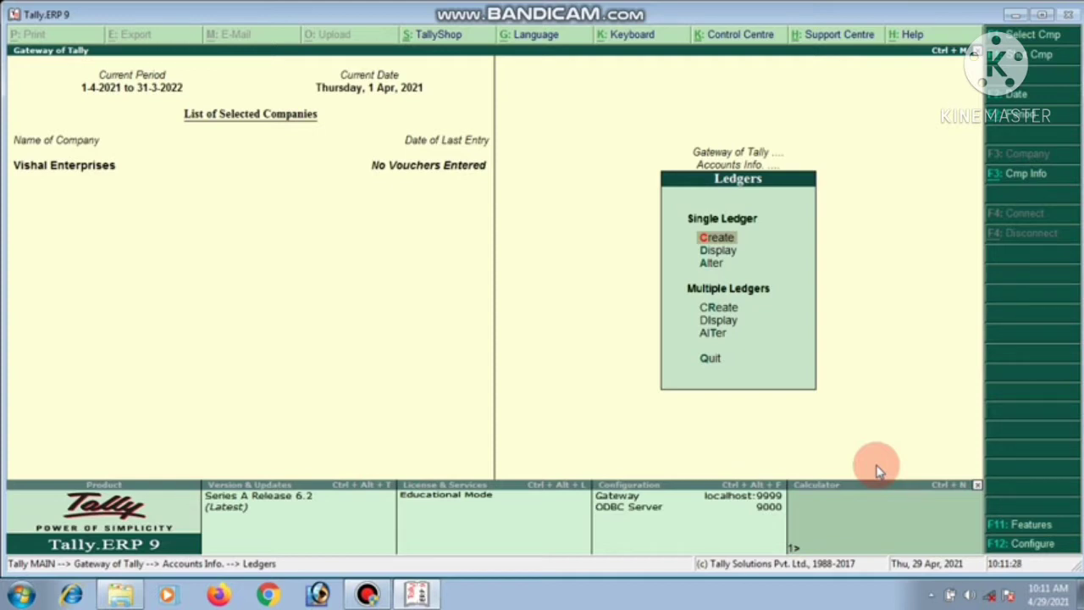
Display the list of existing single ledgers
key("Down")
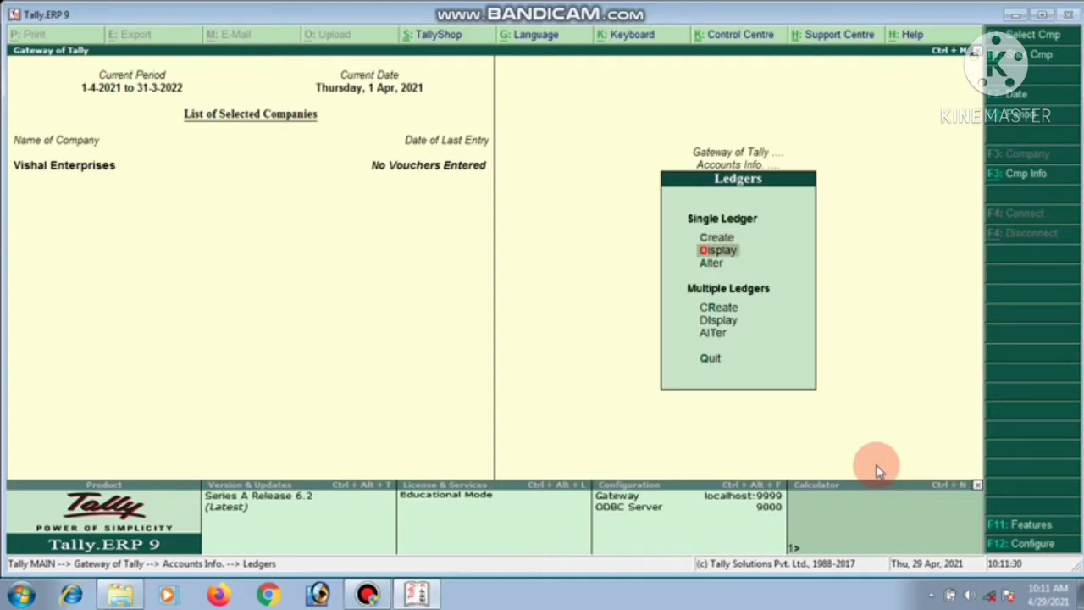
key("Return")
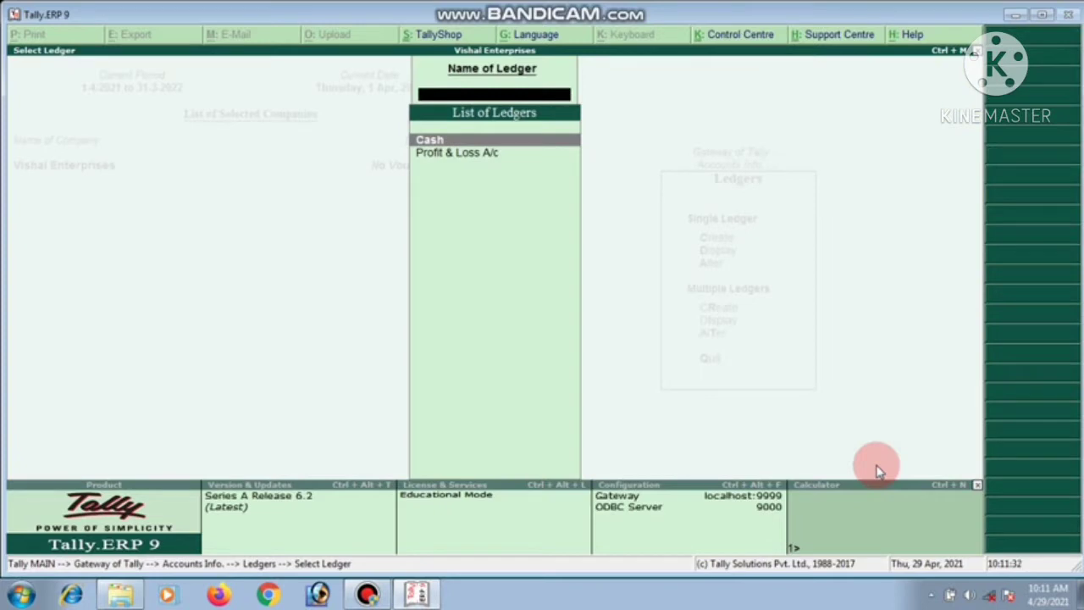
key("Escape")
Alter the Cash ledger, keeping it under Cash-in-Hand, set its opening balance to 100000 Dr, and save it
key("Down")
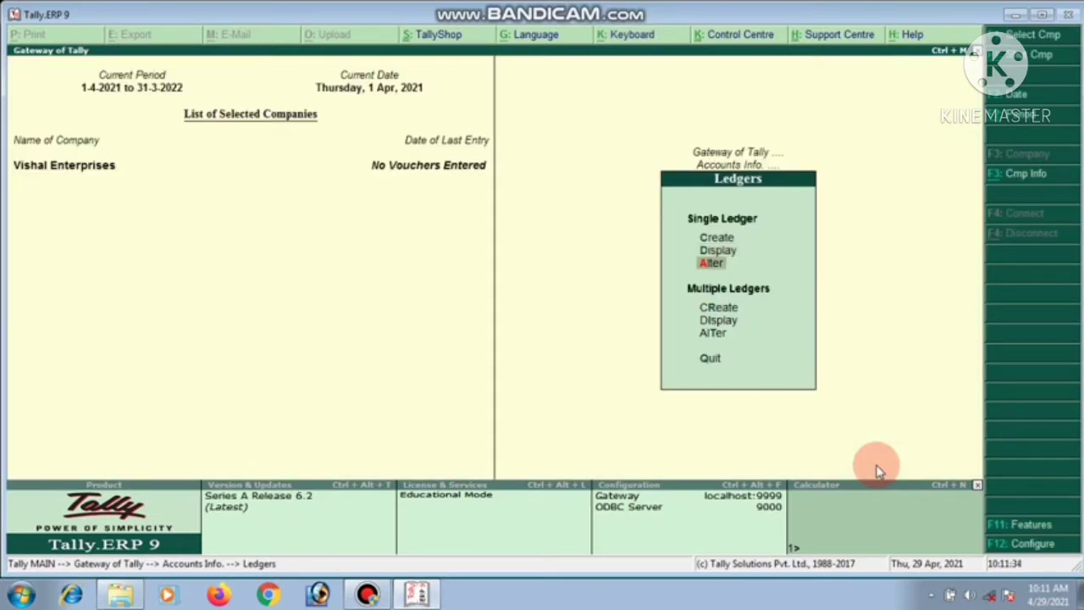
key("Return")
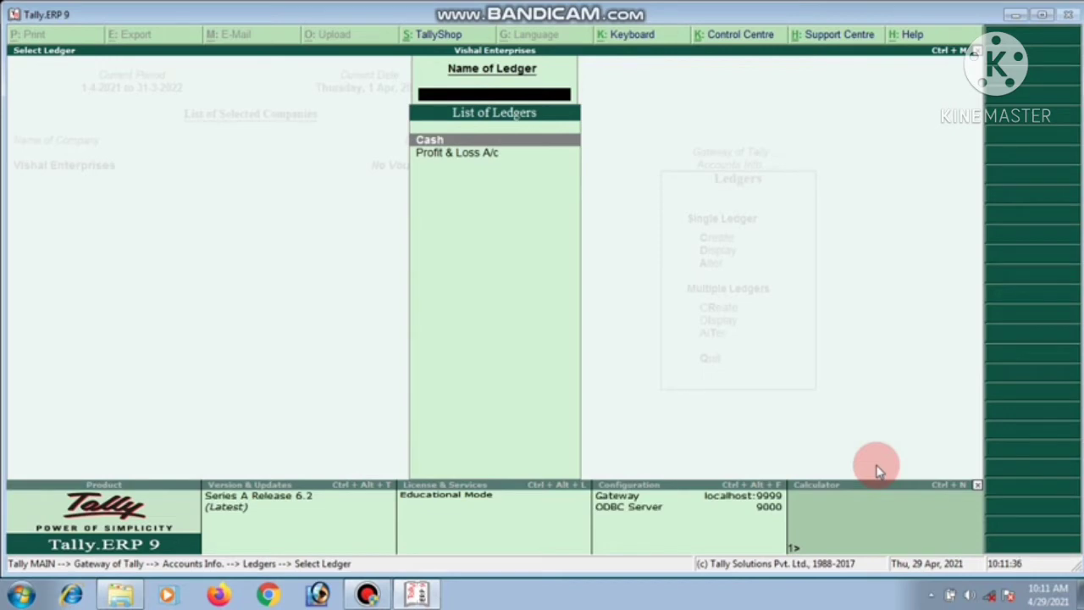
key("Return")
key("Return")
key("Return")
key("Return")
key("Return")
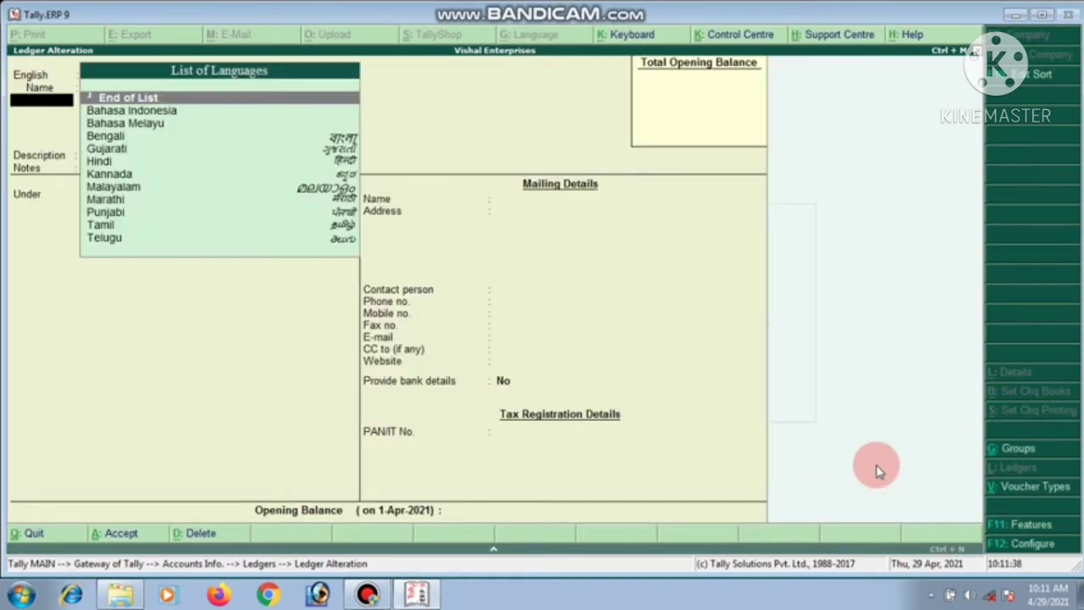
key("Return")
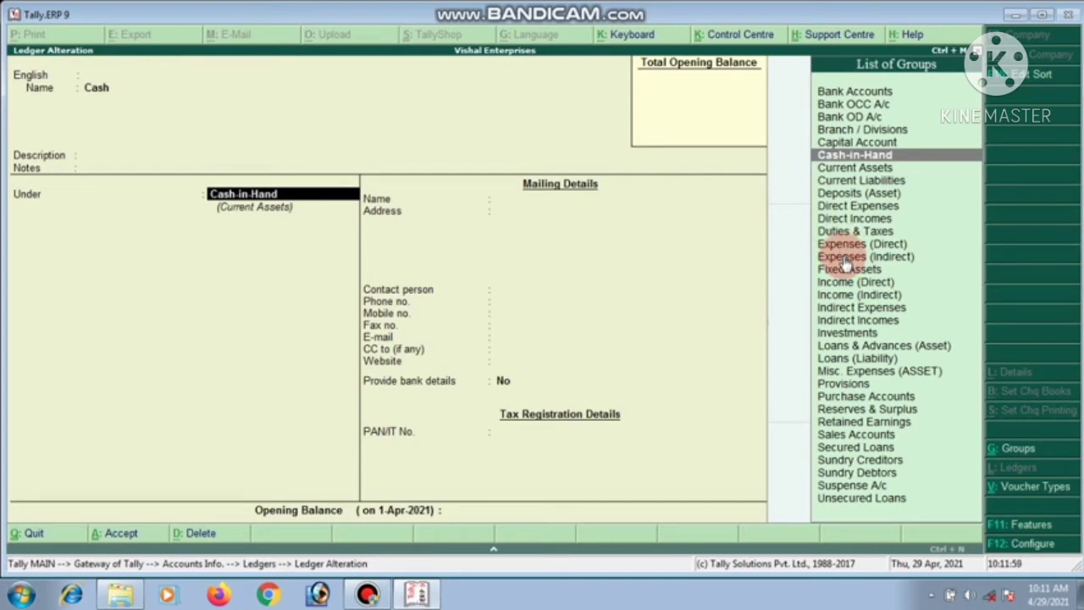
key("Return")
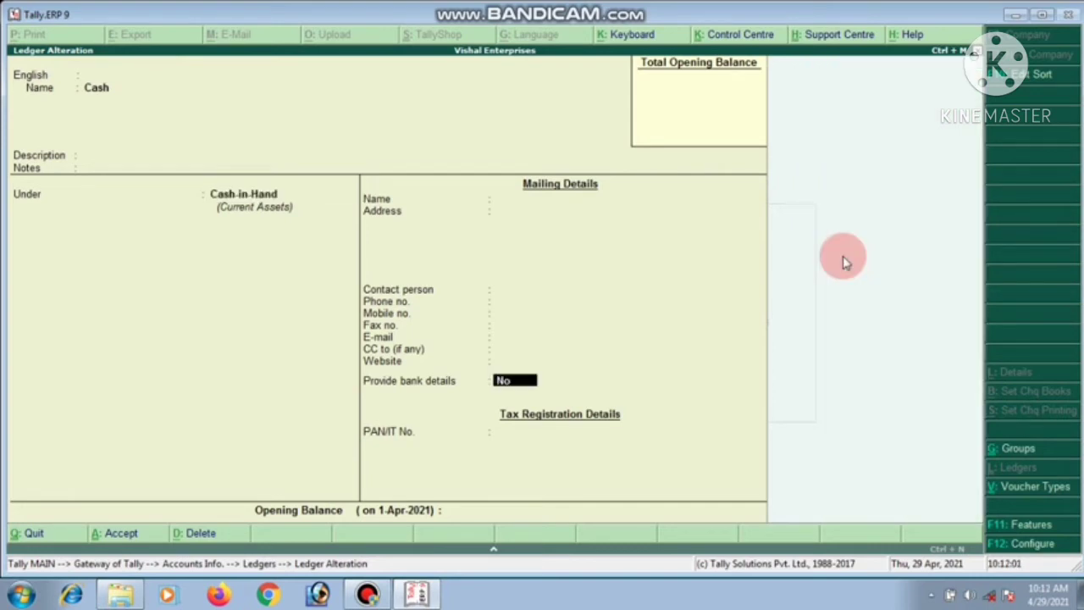
key("Return")
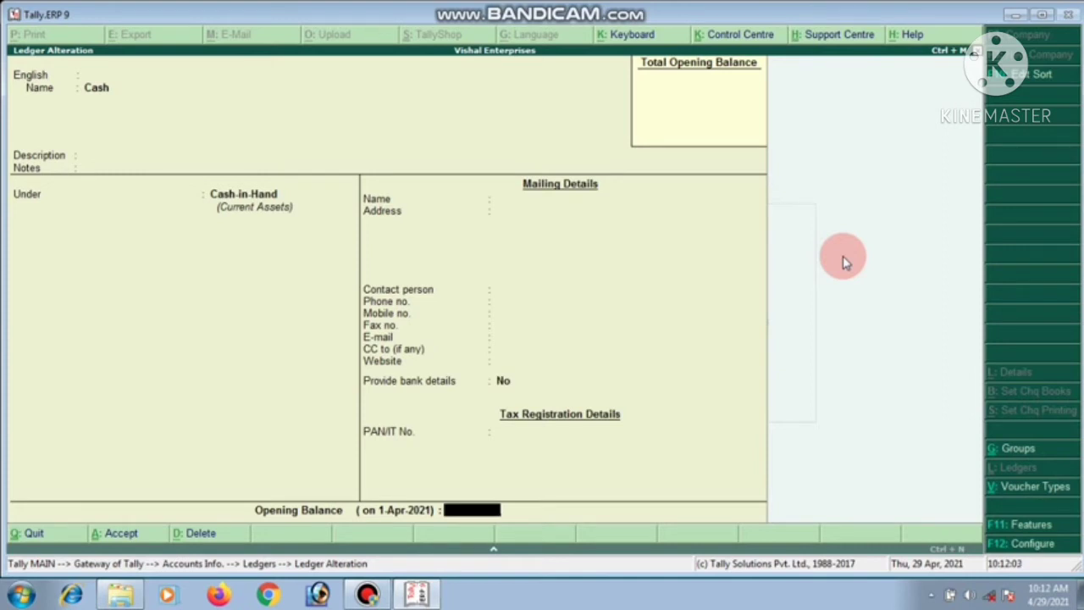
type("100000")
key("Return")
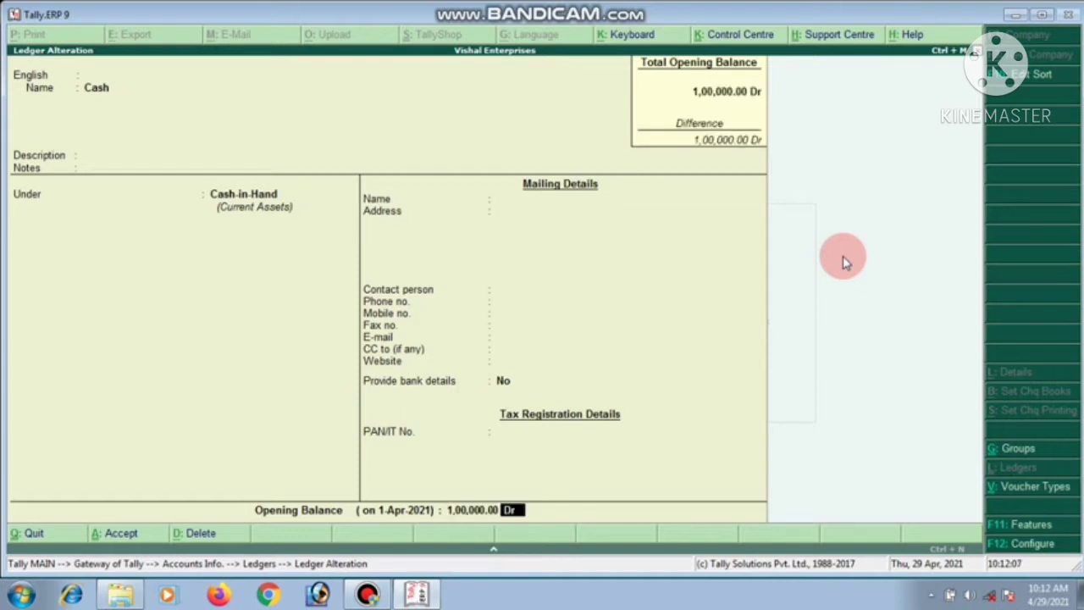
key("Return")
key("Return")
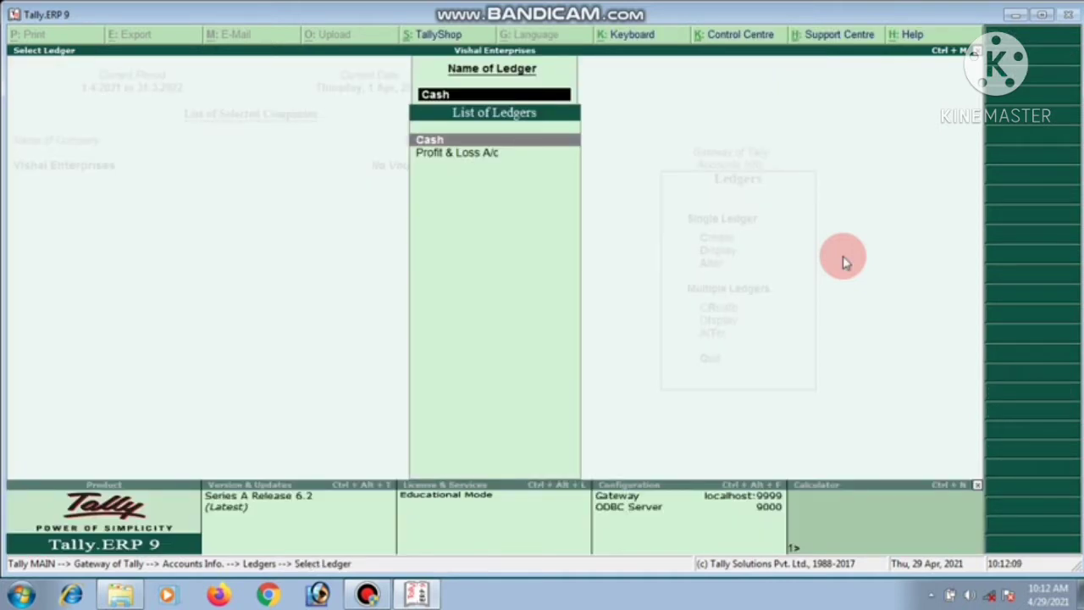
Return to the Gateway of Tally and open the Balance Sheet report
key("Escape")
key("Escape")
key("Escape")
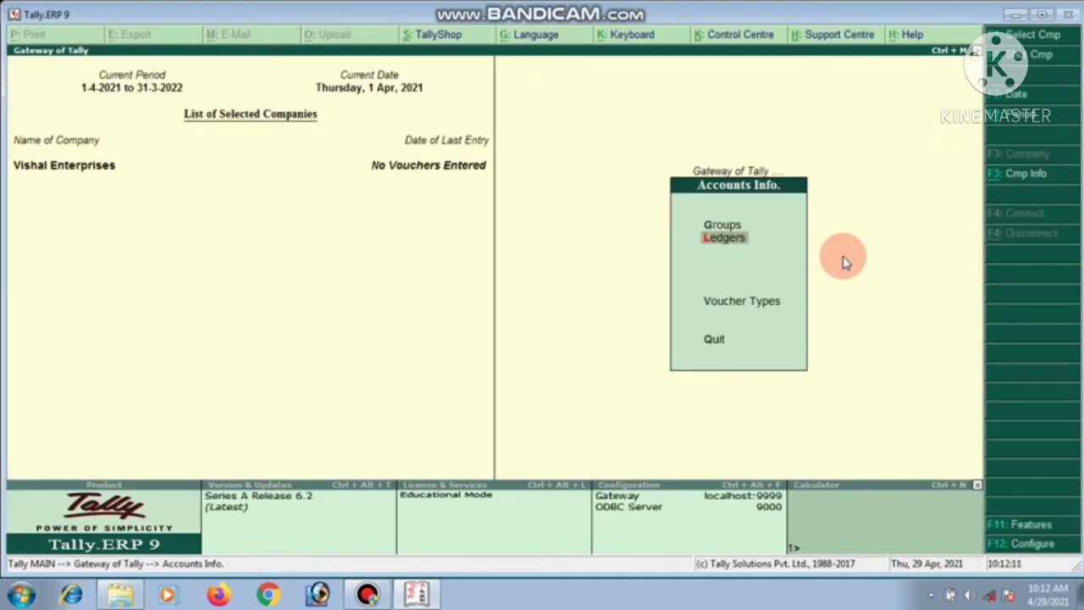
key("Escape")
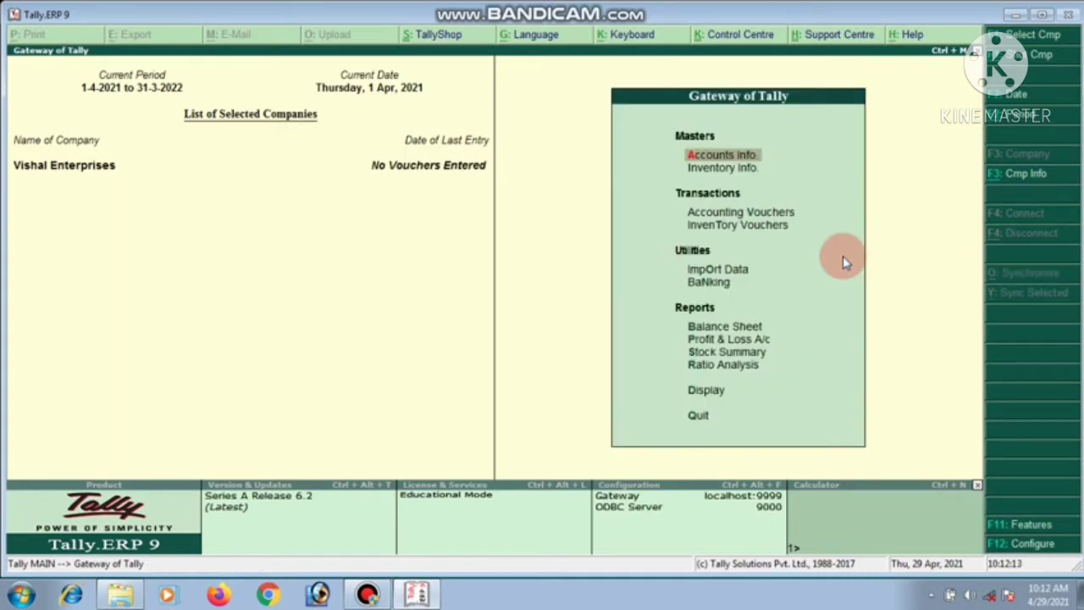
key("Down")
key("Down")
key("Down")
key("Down")
key("Down")
key("Down")
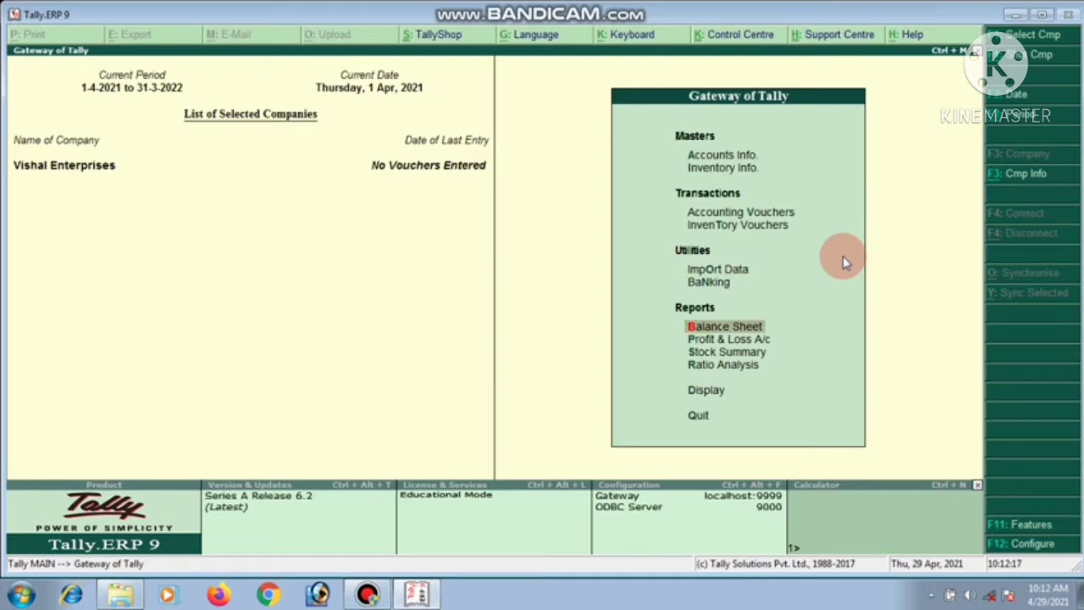
key("Return")
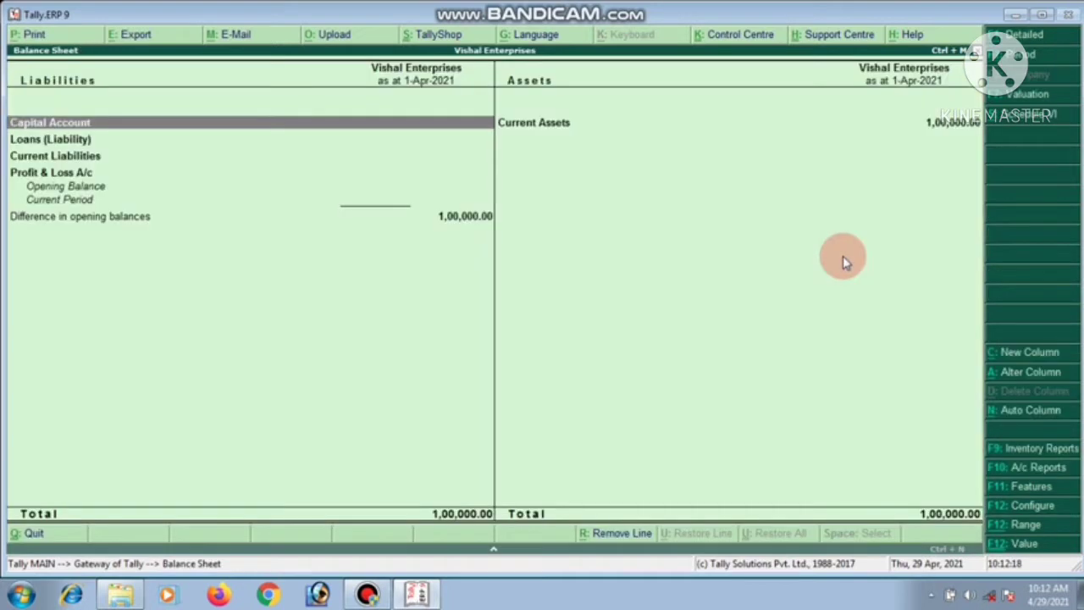
Examine the group summary of Current Assets from the Balance Sheet, then close the report
key("Right")
key("Return")
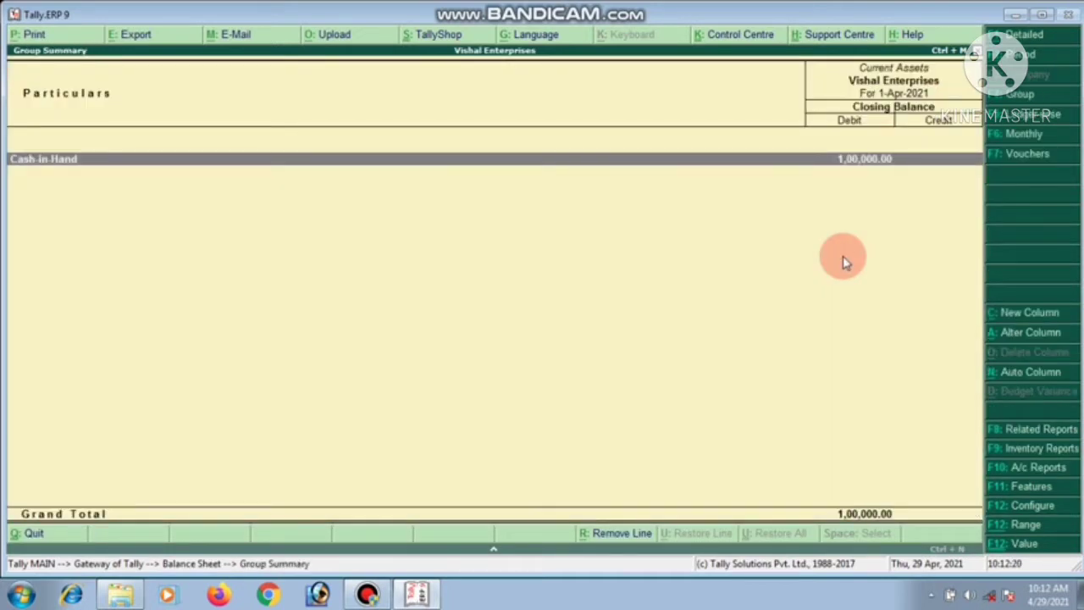
key("Escape")
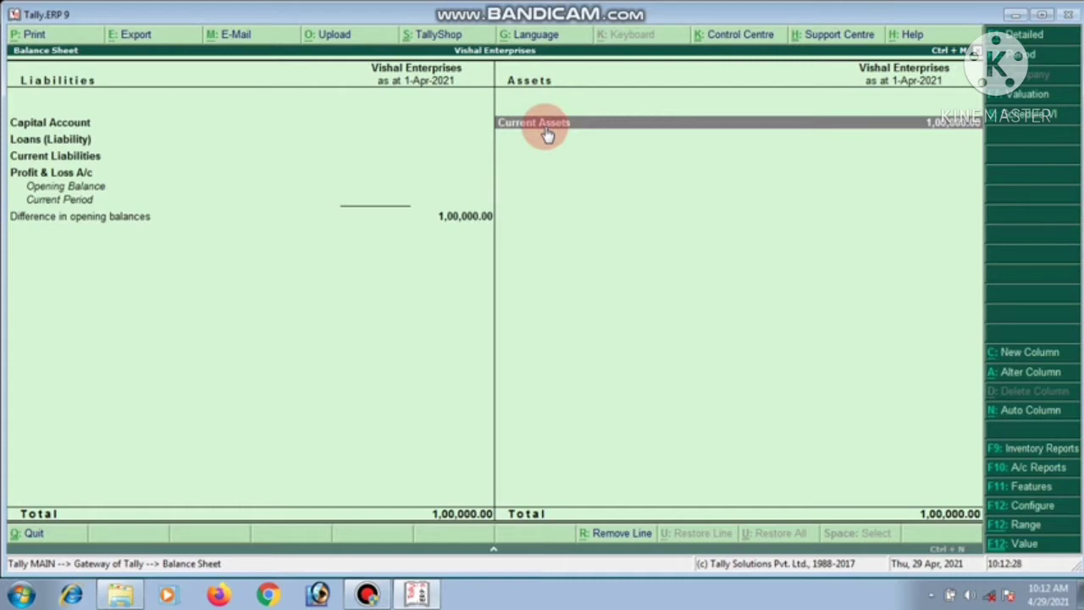
key("Escape")
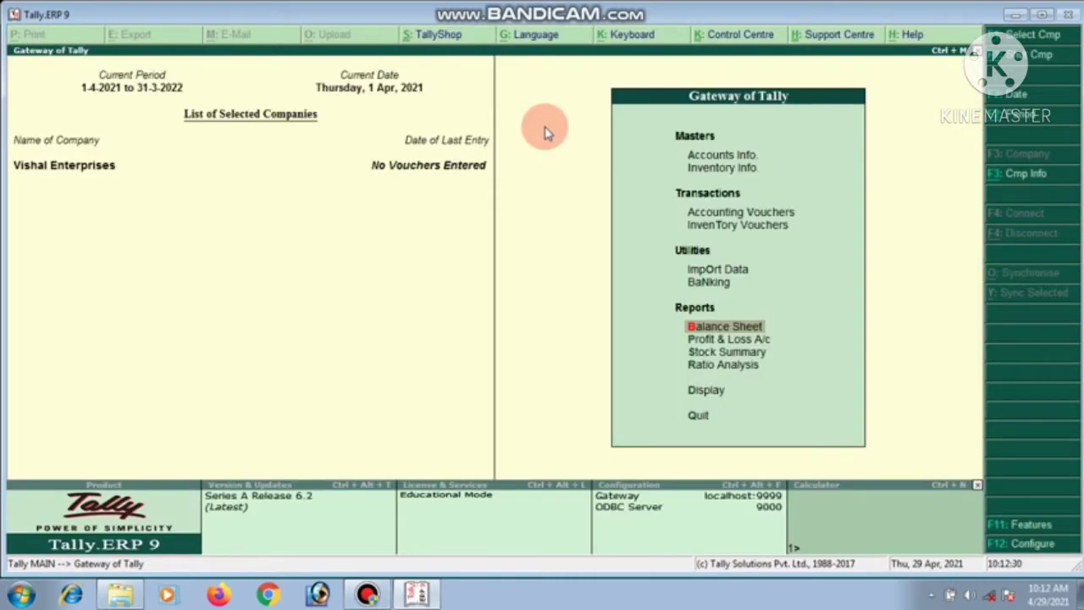
Open the creation form for a new single ledger from Accounts Info
key("Up")
key("Up")
key("Up")
key("Up")
key("Up")
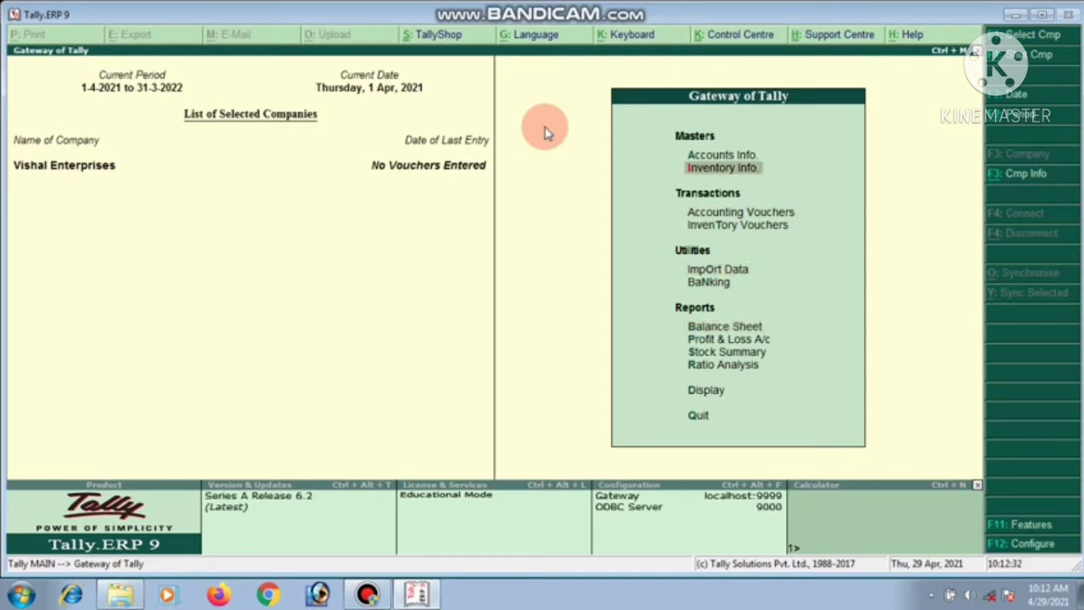
key("Up")
key("Return")
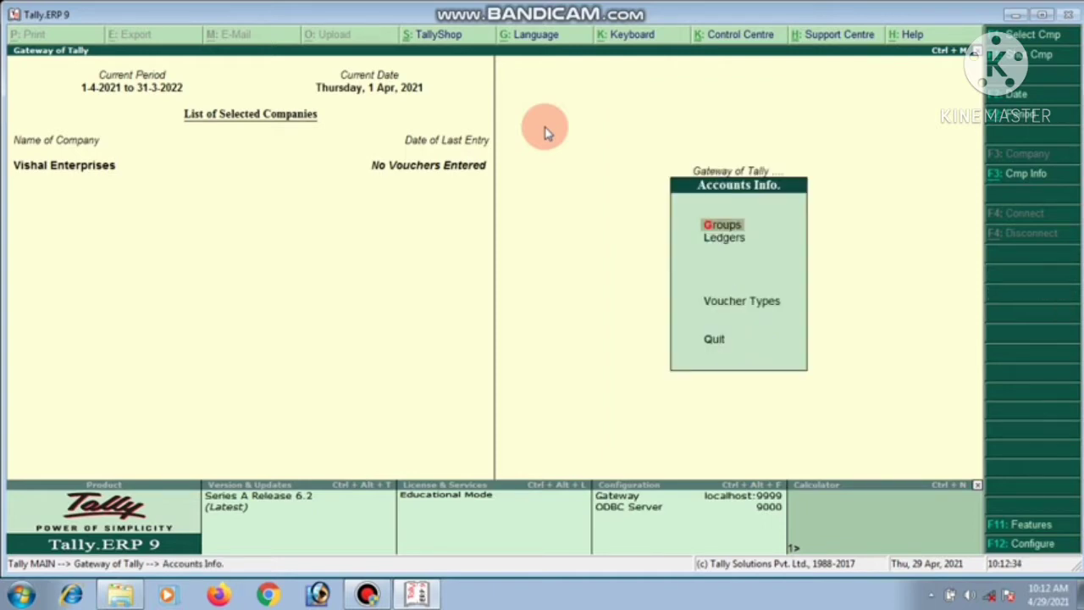
key("Down")
key("Return")
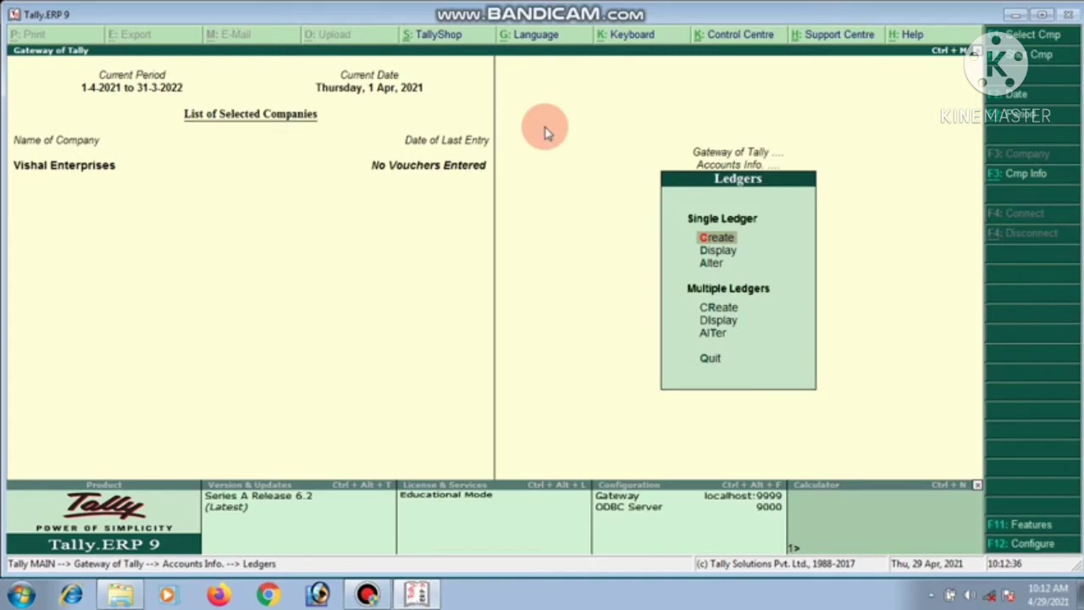
key("Return")
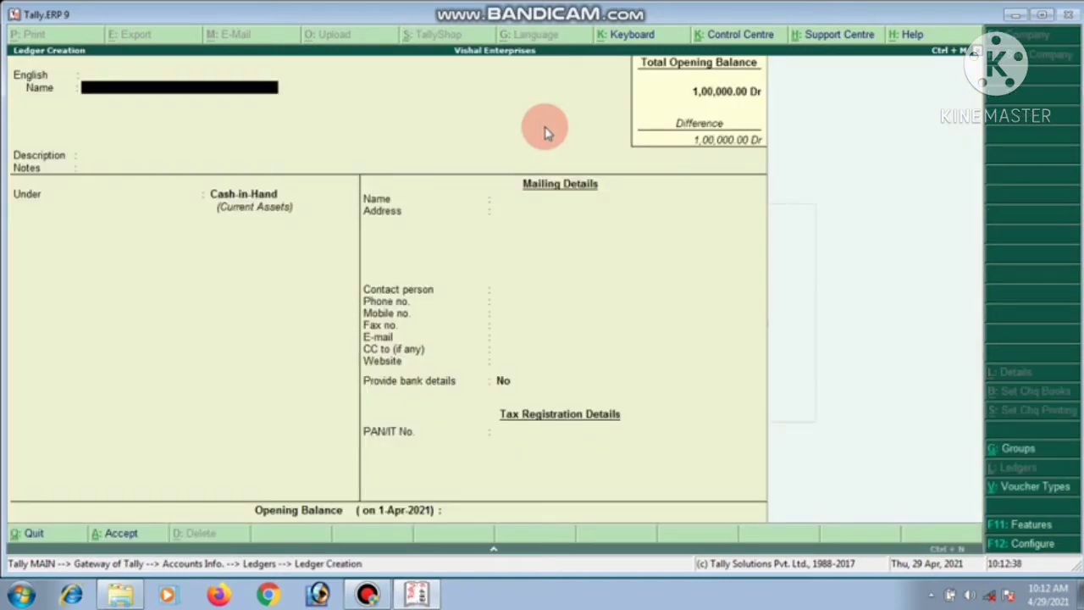
Name the new ledger Laptop and place it under the Fixed Assets group
type("Laptop")
key("Return")
key("Return")
key("Return")
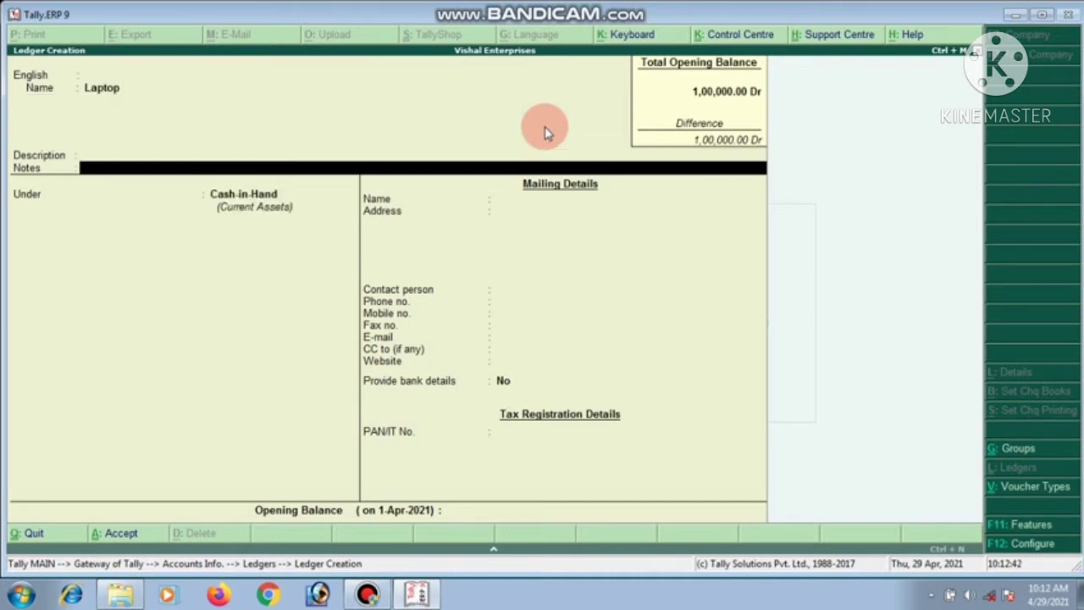
key("Return")
type("F")
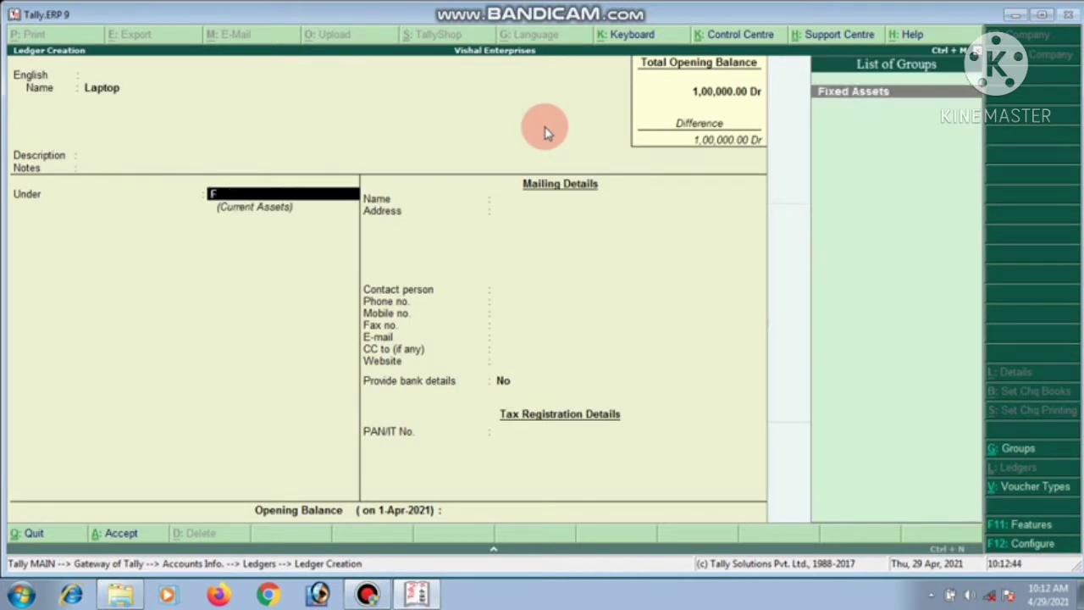
key("Return")
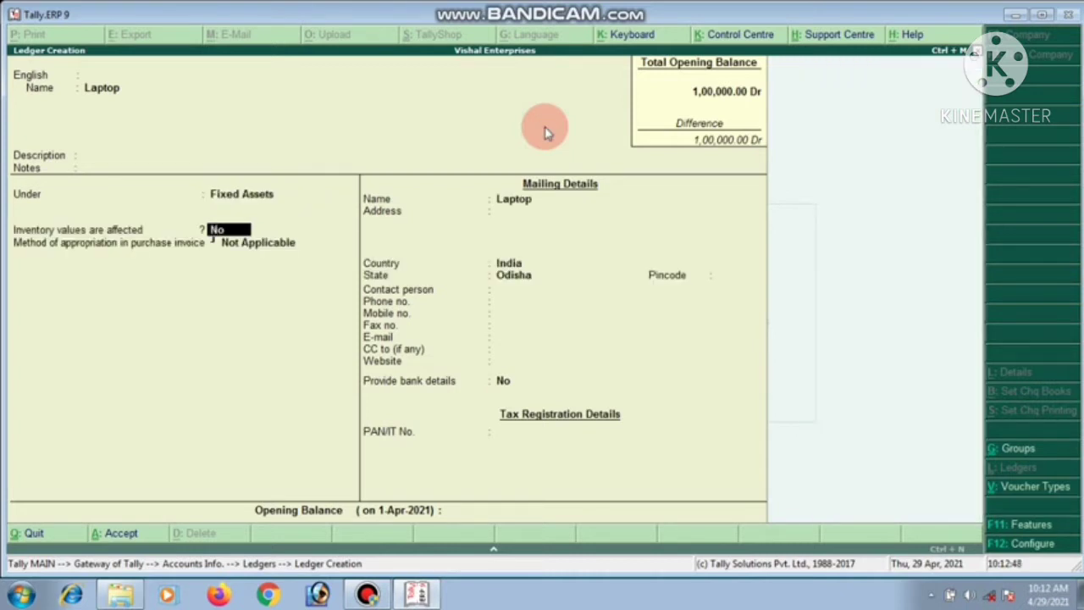
Keep the Laptop ledger's default inventory, mailing and tax details, set its opening balance to 50000 Dr, and save it
key("Return")
key("Return")
key("Return")
key("Return")
key("Return")
key("Return")
key("Return")
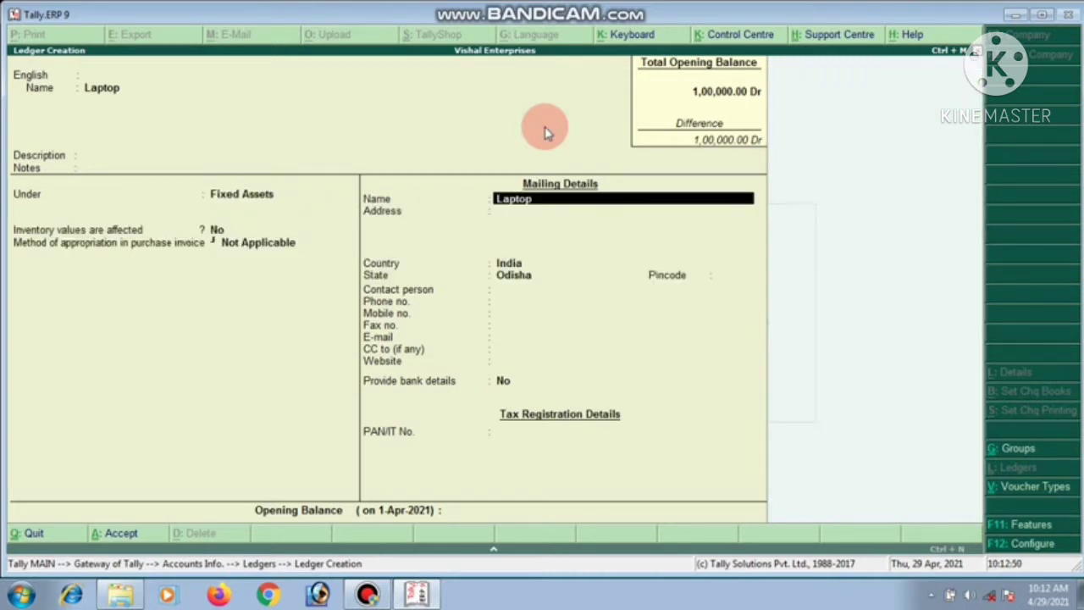
key("Return")
key("Return")
key("Return")
key("Return")
key("Return")
key("Return")
key("Return")
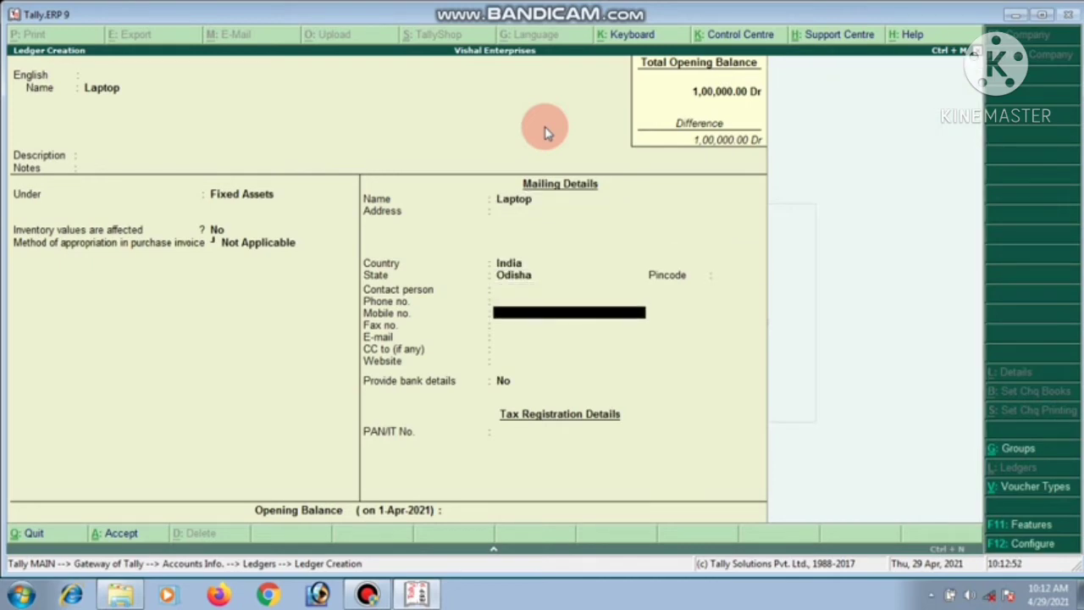
key("Return")
key("Return")
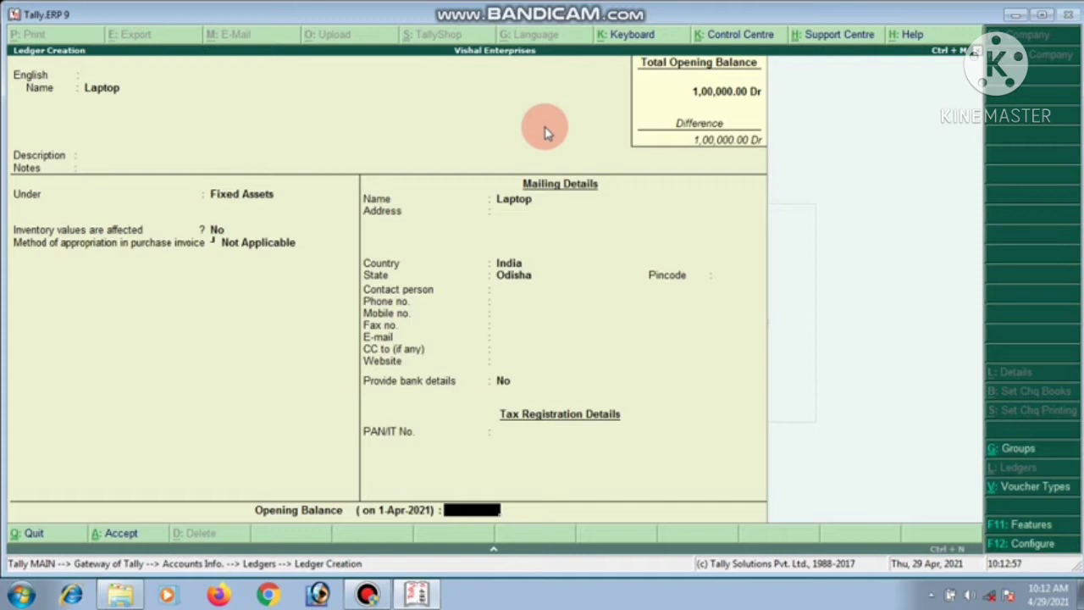
type("50000")
key("Return")
key("Return")
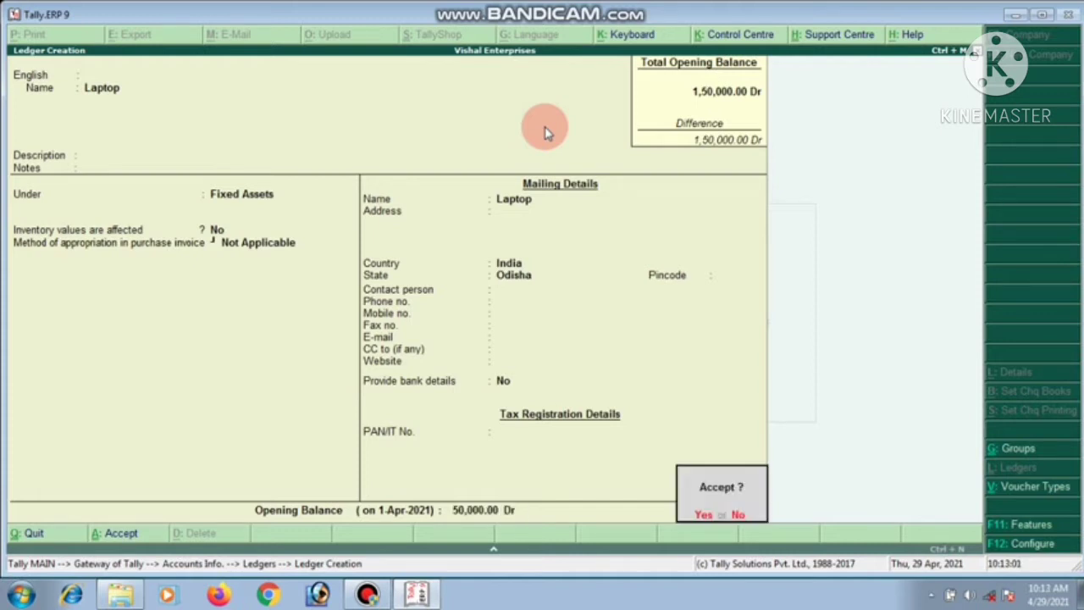
key("Return")
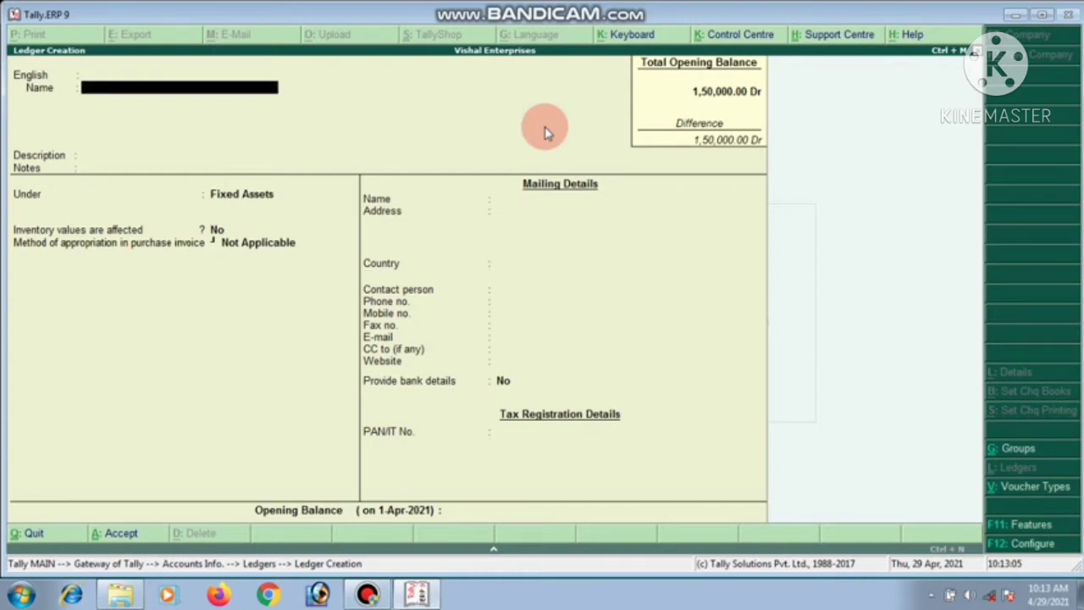
Name the next ledger Table& Chair and keep it under Fixed Assets
type("Table&")
type(" Chai")
type("&")
key("Return")
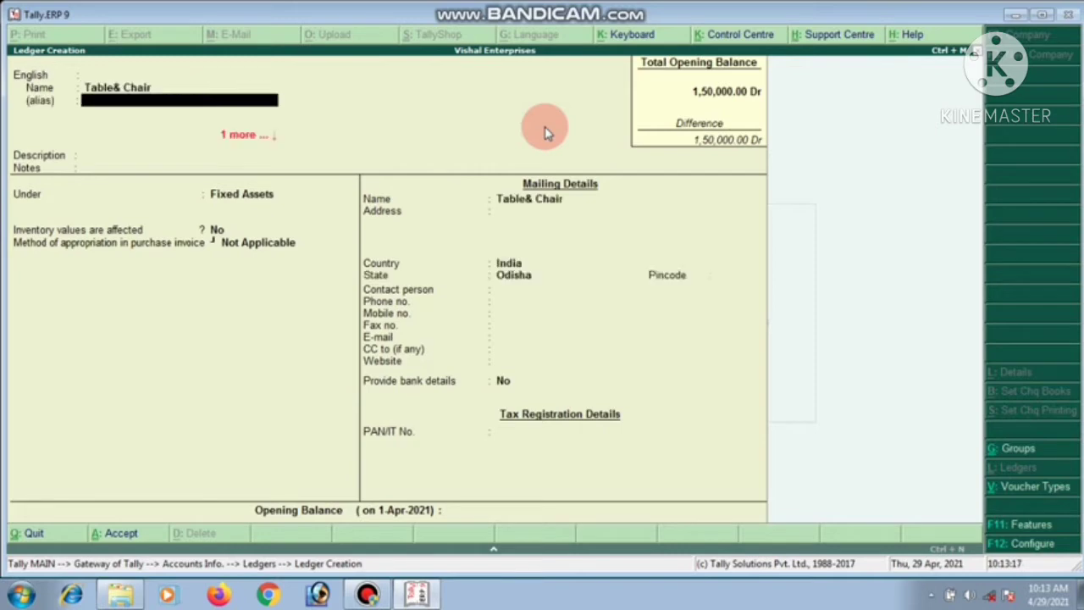
key("Return")
key("Return")
key("Return")
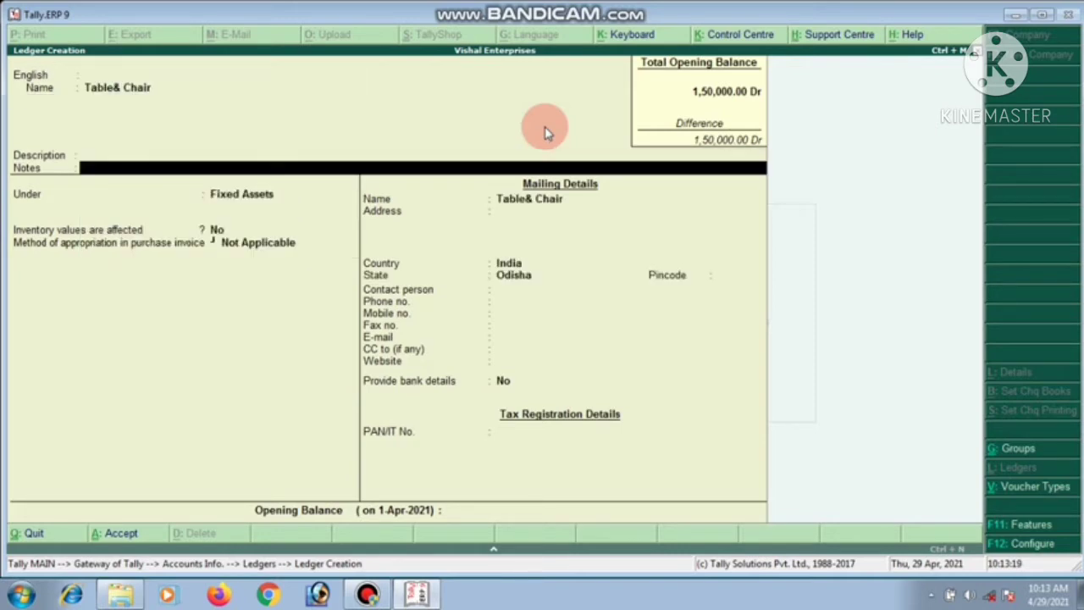
key("Return")
key("Return")
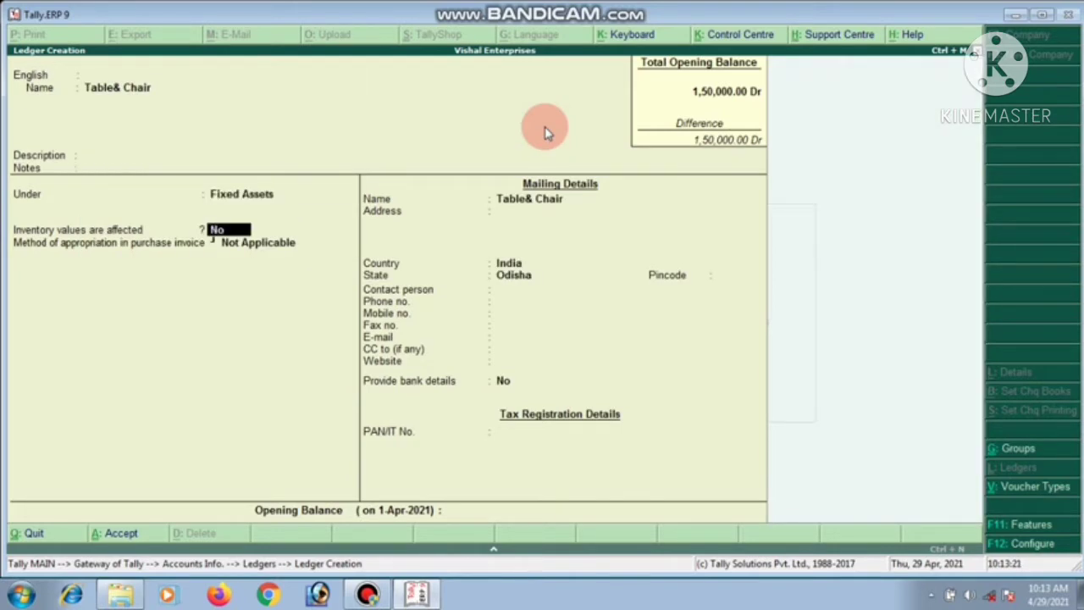
Keep the Table& Chair ledger's remaining defaults, set its opening balance to 25000, and save it
key("Return")
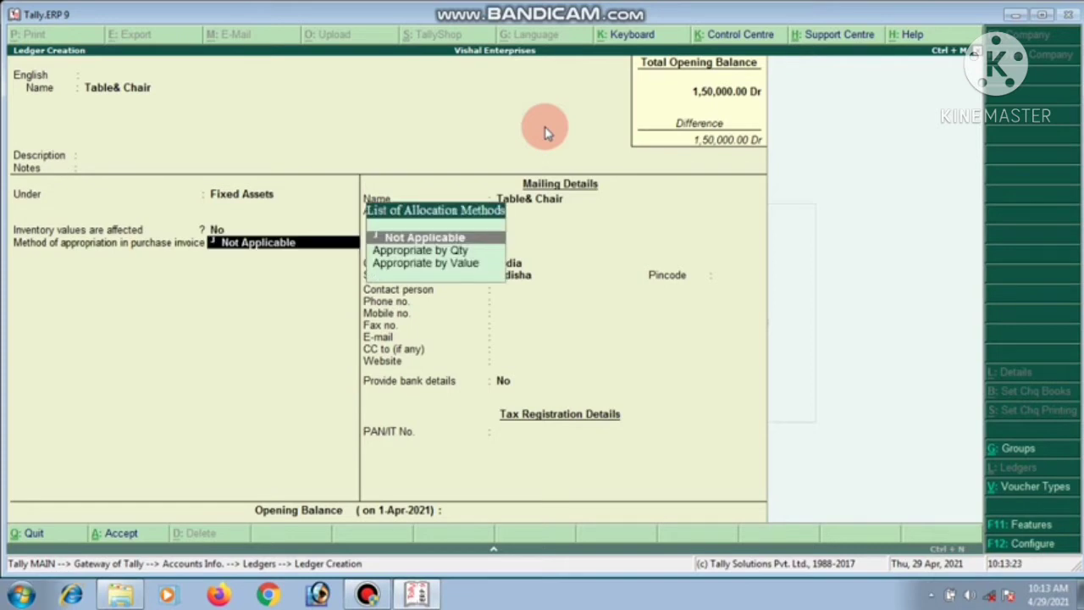
key("Return")
key("Return")
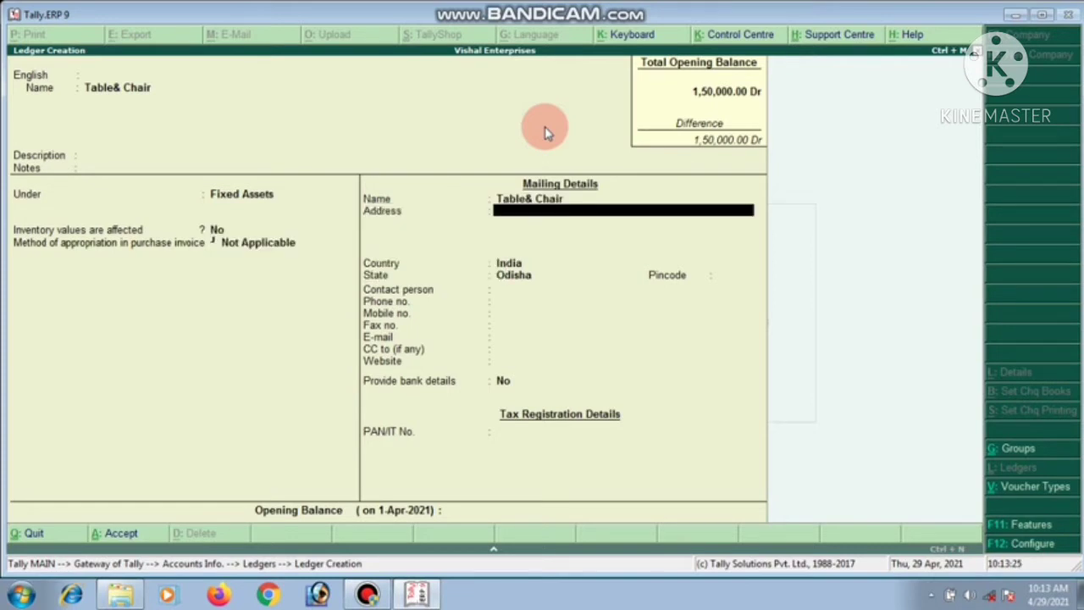
key("Return")
key("Return")
key("Return")
key("Return")
key("Return")
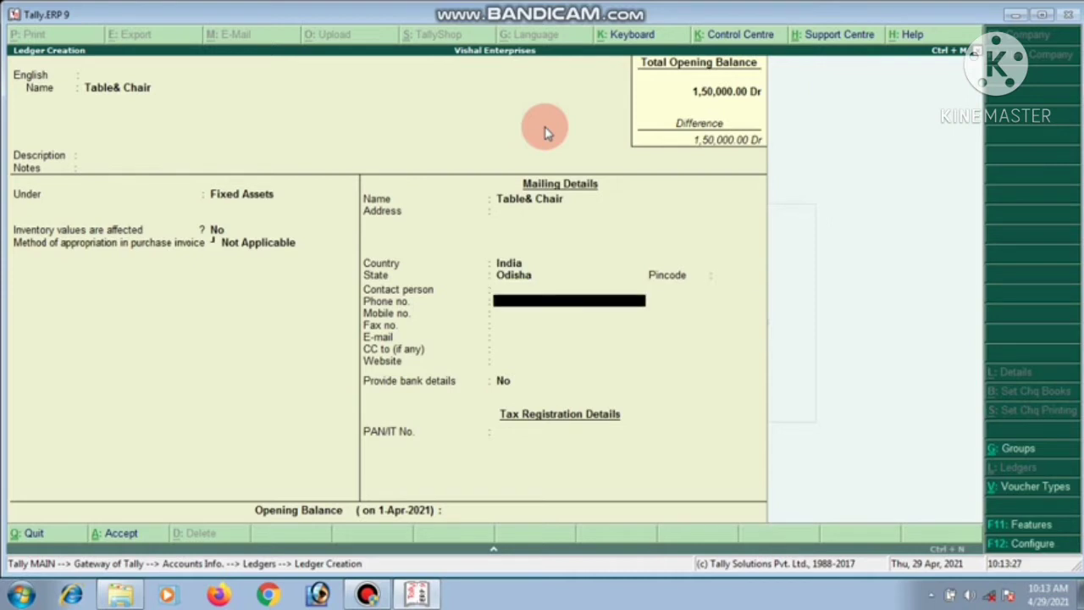
key("Return")
key("Return")
key("Return")
key("Return")
key("Return")
key("Return")
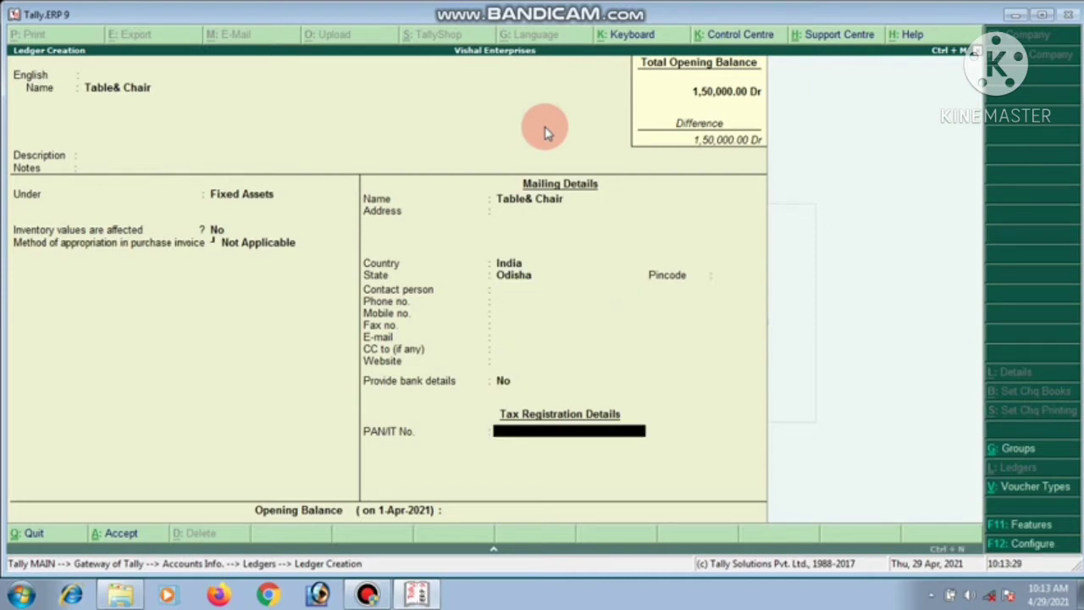
key("Return")
type("25000")
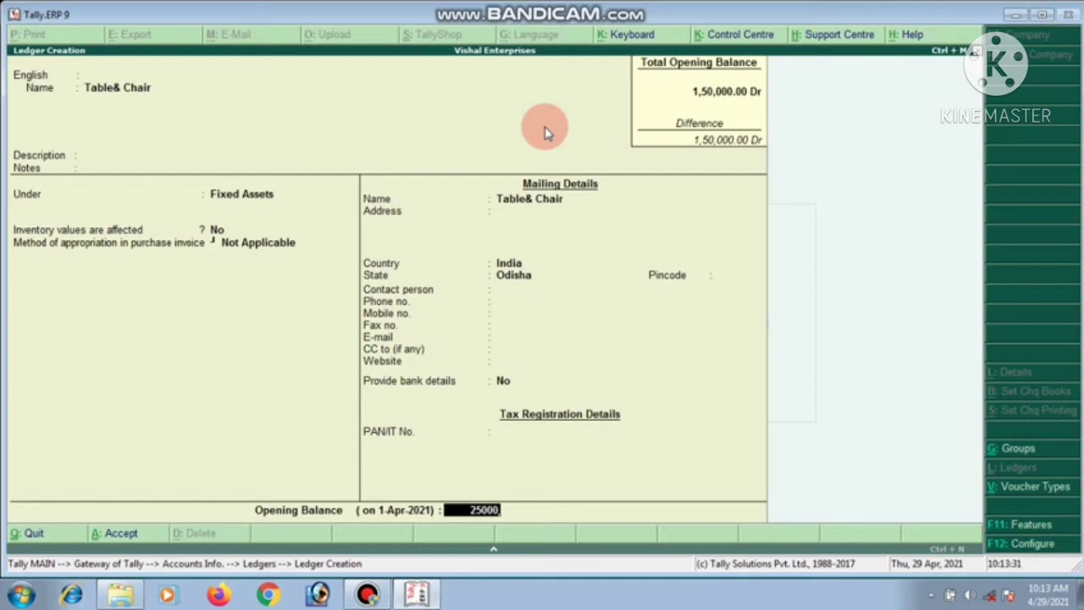
key("Return")
key("Return")
key("Return")
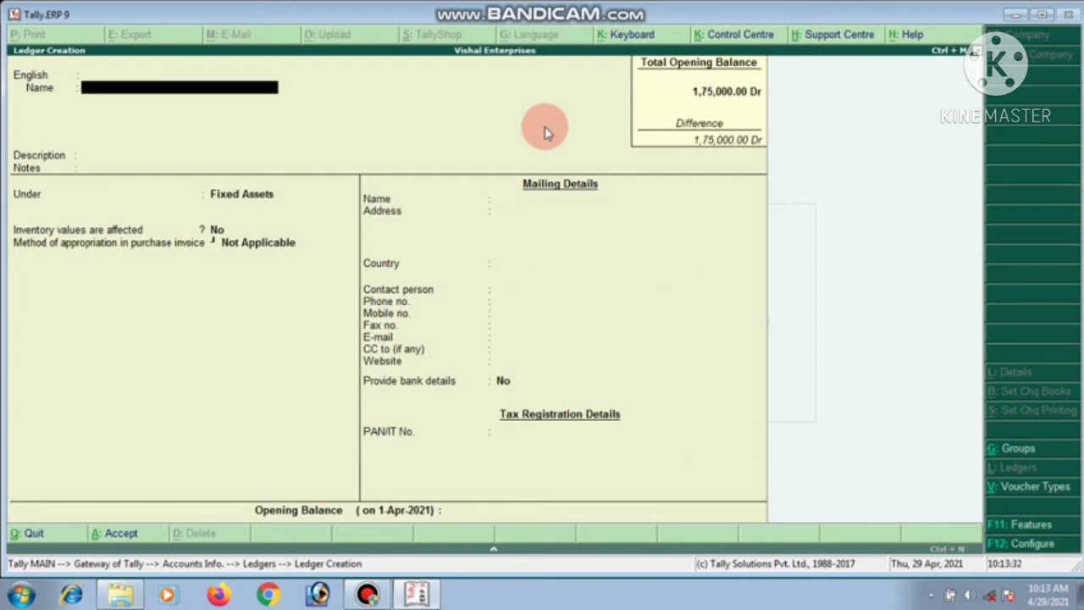
type("Ac")
key("Return")
key("Return")
key("Return")
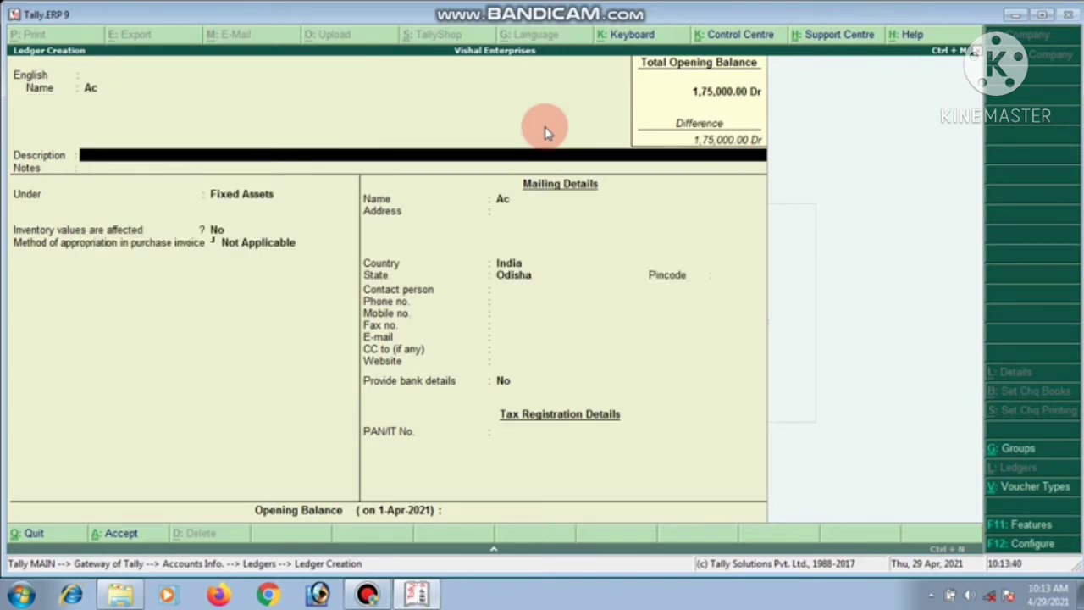
key("BackSpace")
key("BackSpace")
key("BackSpace")
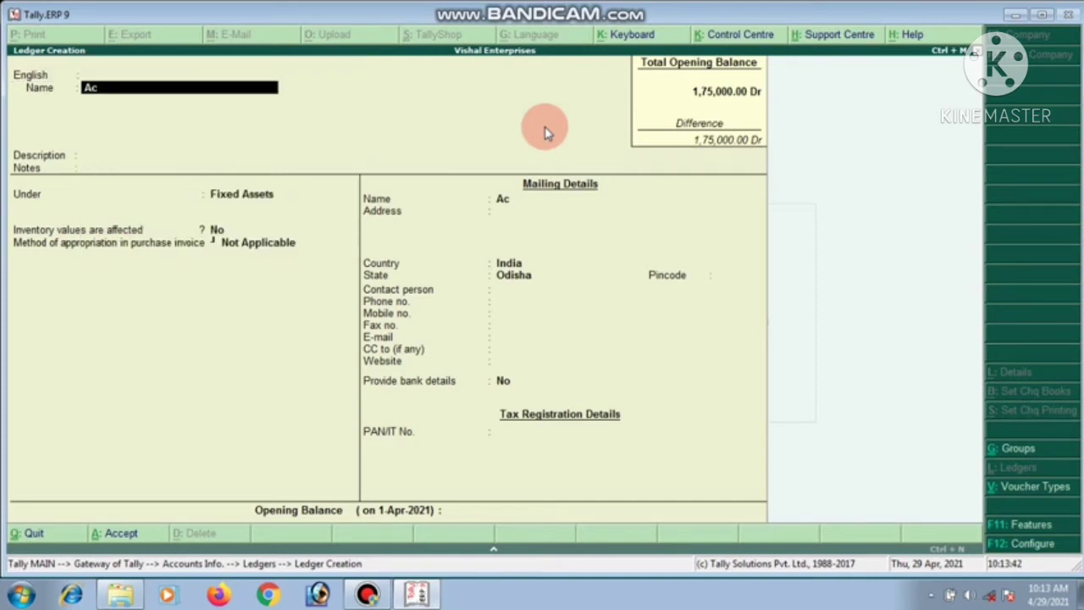
Name the new ledger Samsung Ac and keep it under Fixed Assets
type("Sa")
type("msung ac")
key("Return")
key("Return")
key("Return")
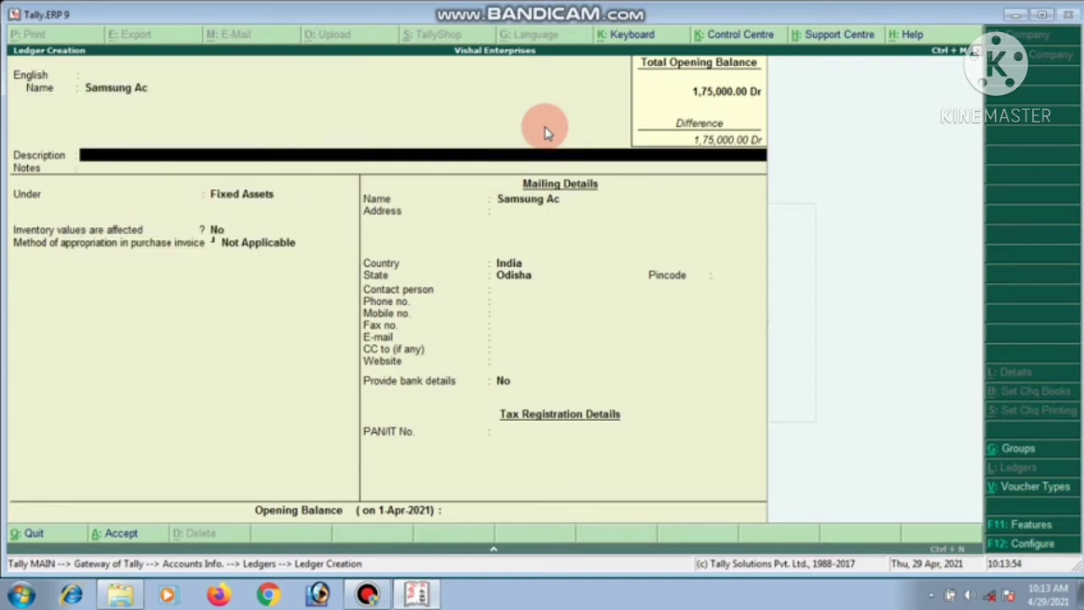
key("Return")
key("Return")
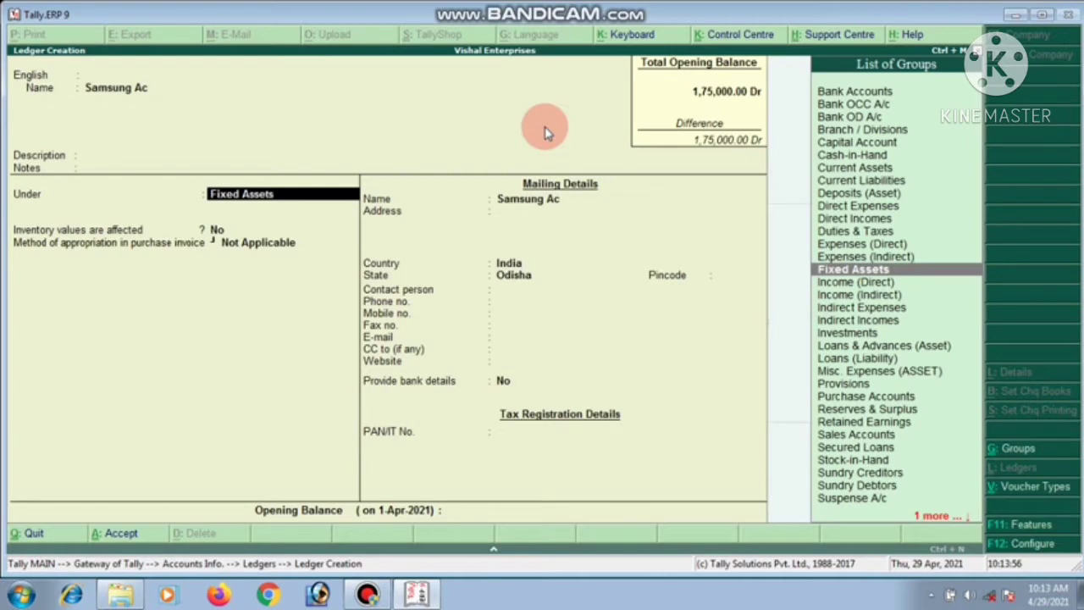
key("Return")
Keep the Samsung Ac ledger's remaining defaults, set its opening balance to 25000, and save it
key("Return")
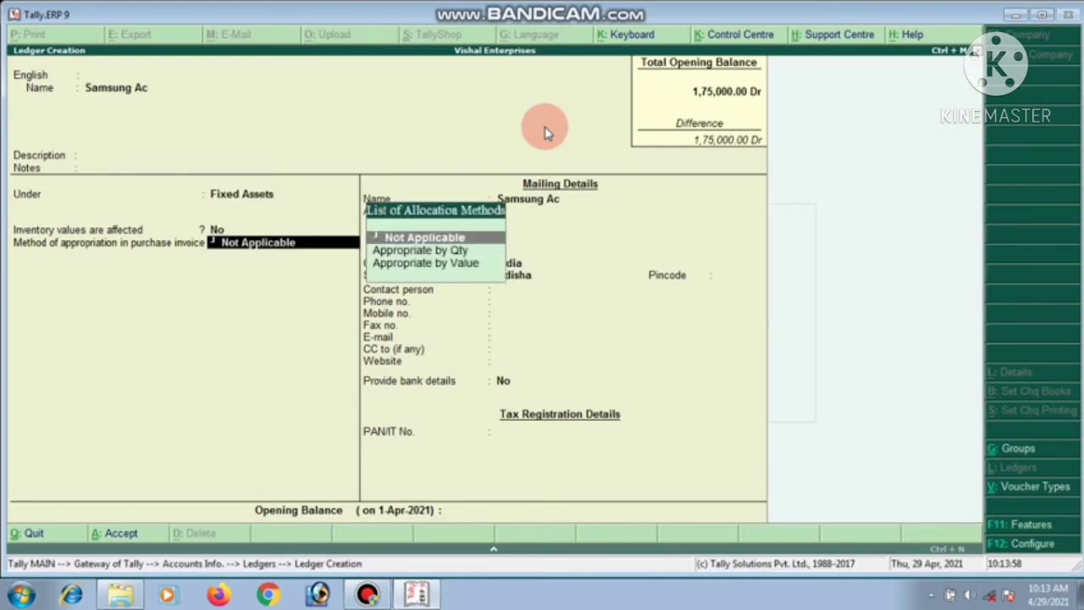
key("Return")
key("Return")
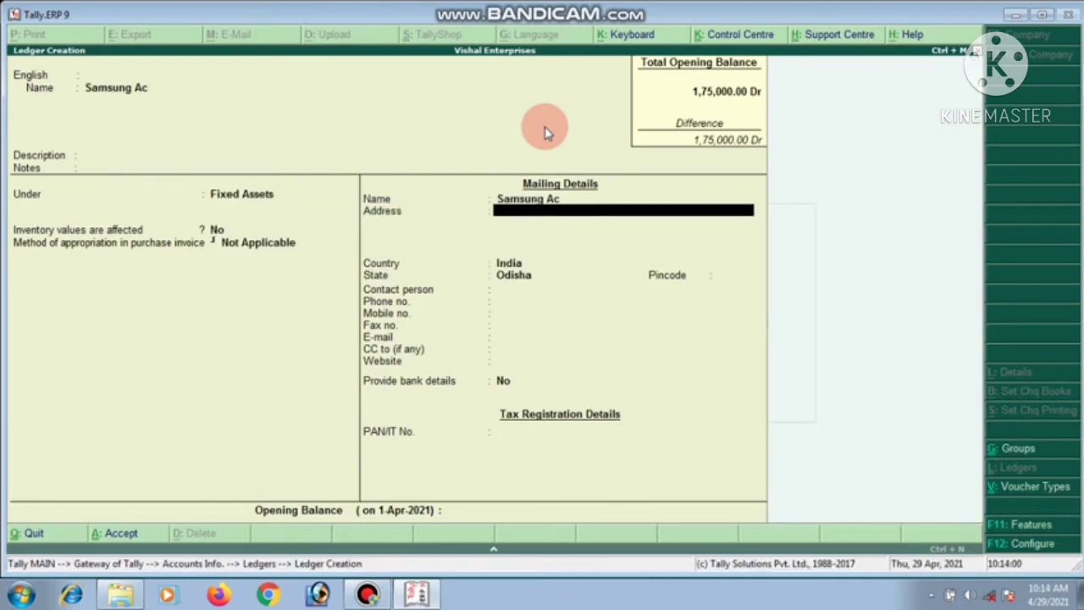
key("Return")
key("Return")
key("Return")
key("Return")
key("Return")
key("Return")
key("Return")
key("Return")
key("Return")
key("Return")
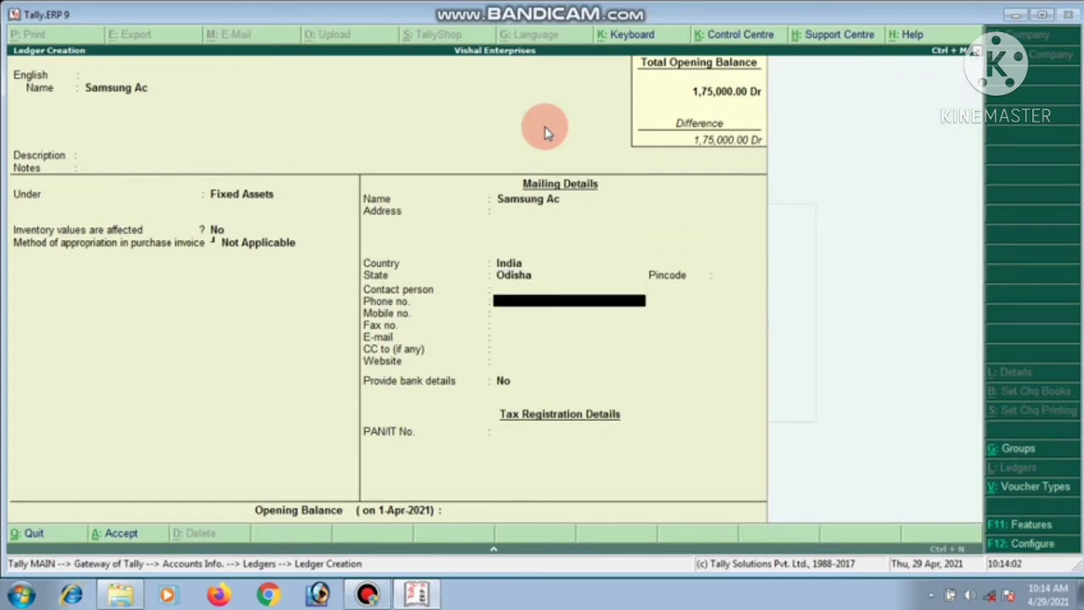
key("Return")
key("Return")
key("Return")
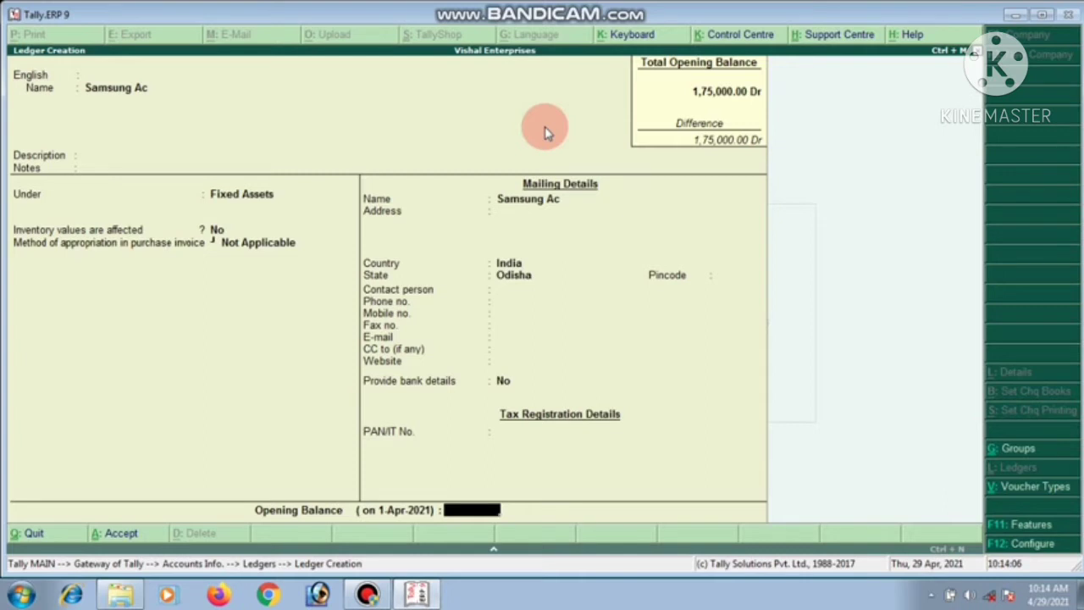
type("25000")
key("Return")
key("Return")
key("y")
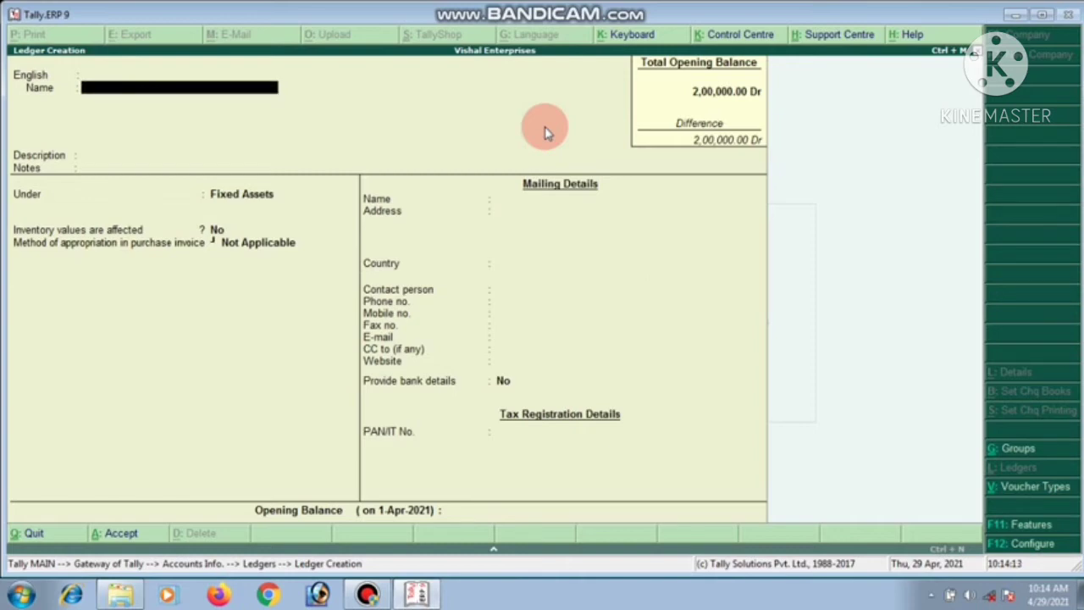
Leave ledger creation and open the Fixed Assets group summary from the Balance Sheet
key("Escape")
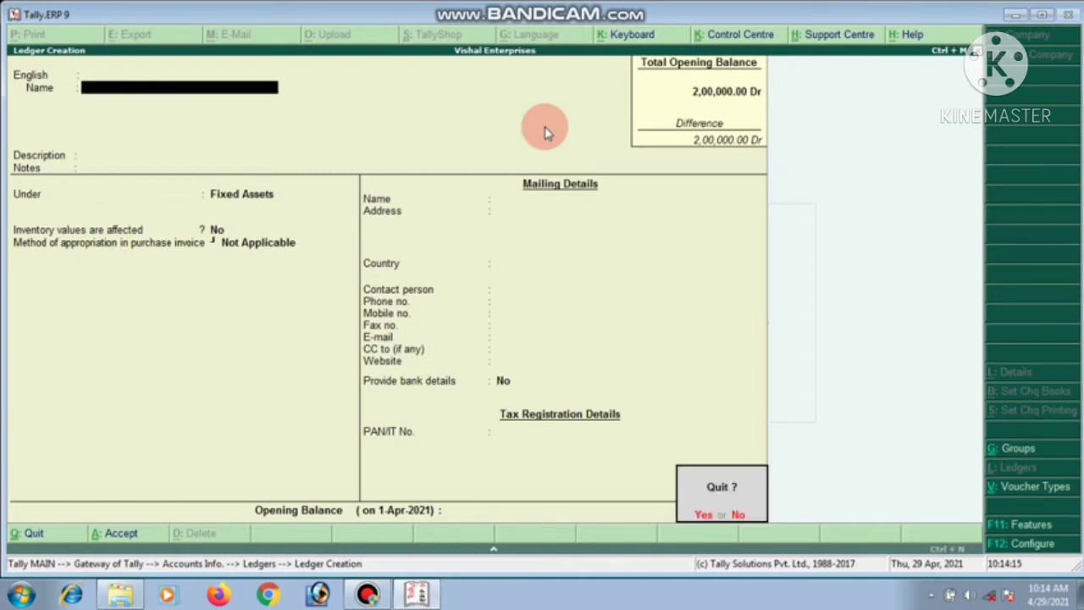
key("y")
key("Escape")
key("Escape")
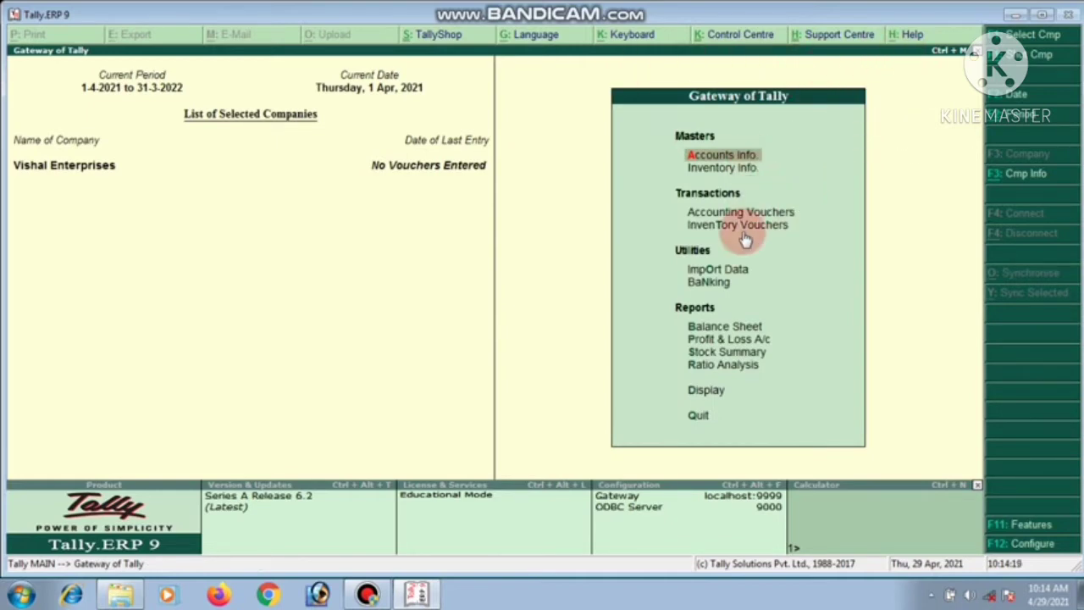
left_click(699, 328)
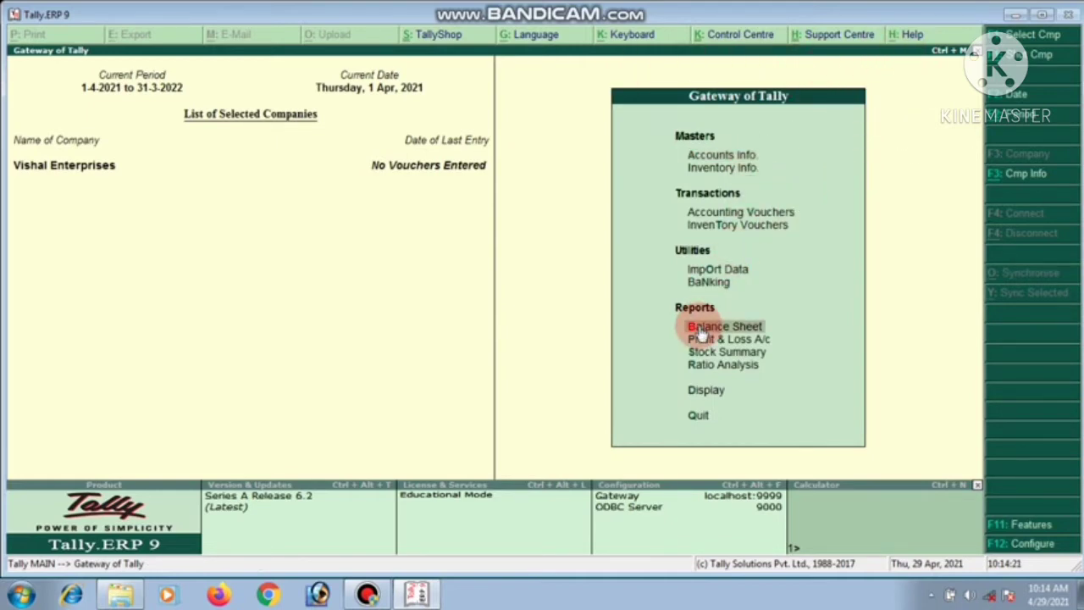
left_click(699, 328)
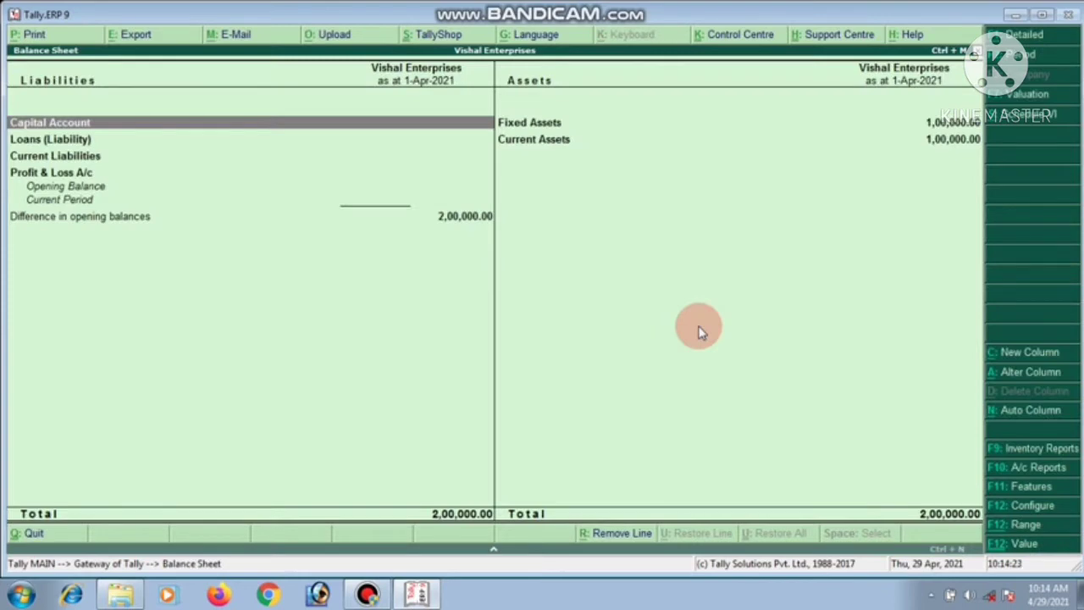
key("Right")
key("Return")
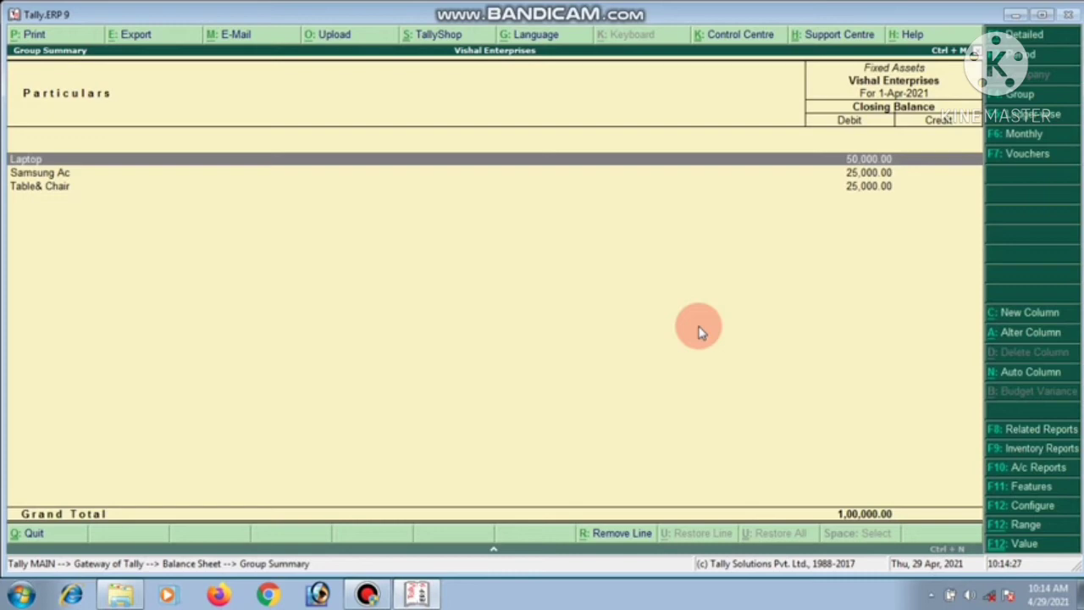
Review the ledgers in the Fixed Assets group summary and return to the Balance Sheet
key("Down")
key("Down")
key("Up")
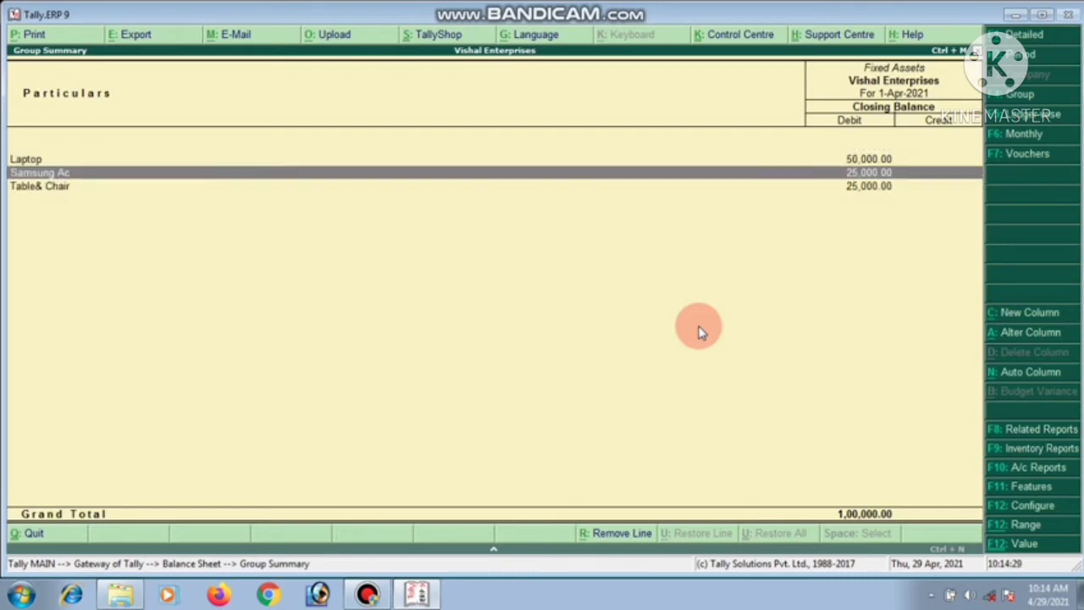
key("Up")
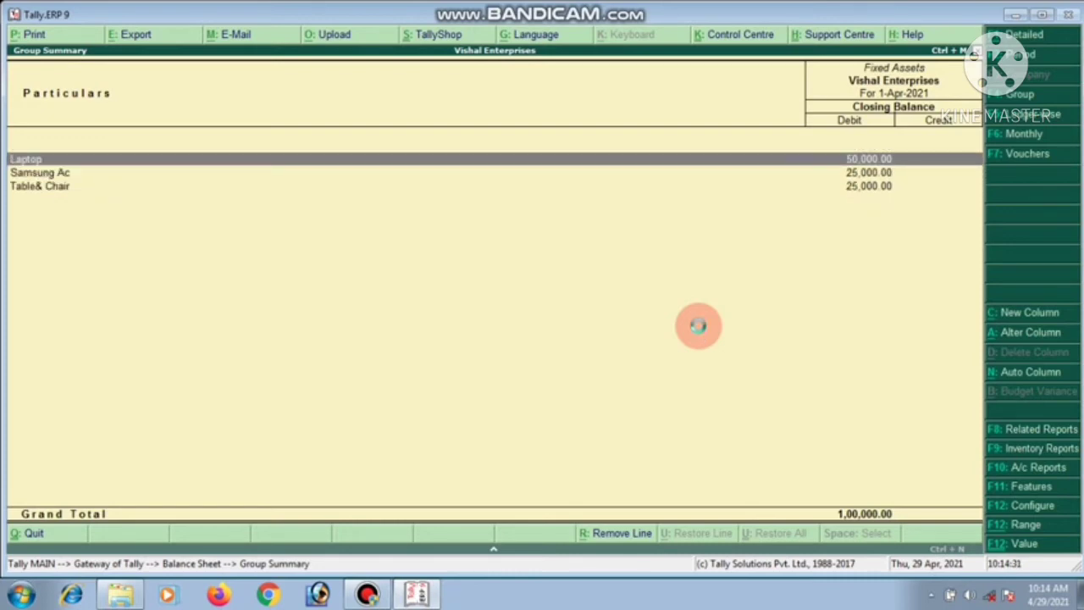
key("Escape")
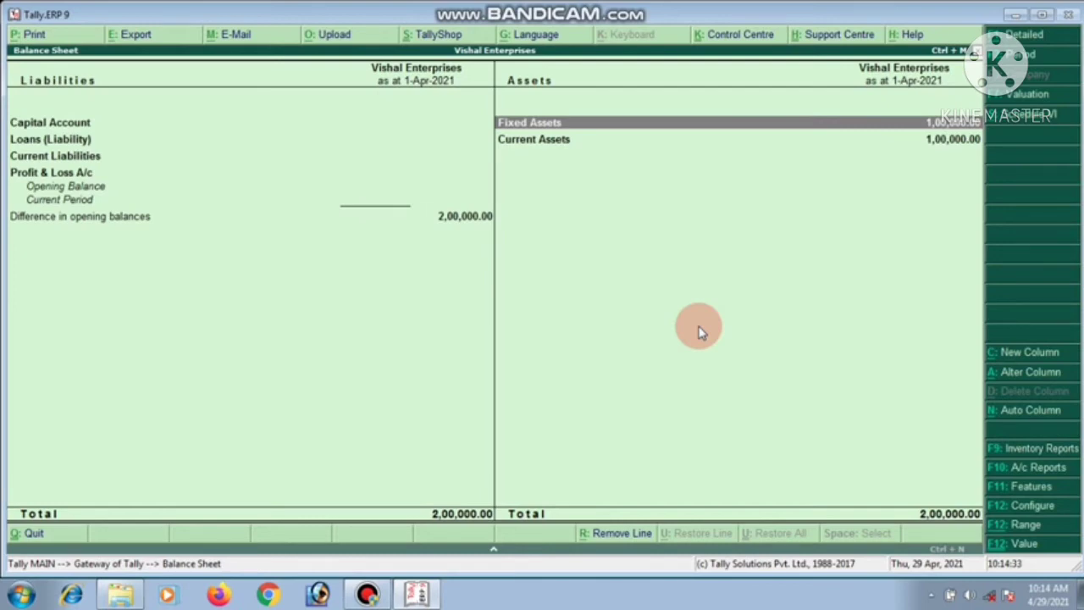
Examine the Current Assets group and its Cash-in-Hand entry from the Balance Sheet, and return to the Gateway of Tally
key("Down")
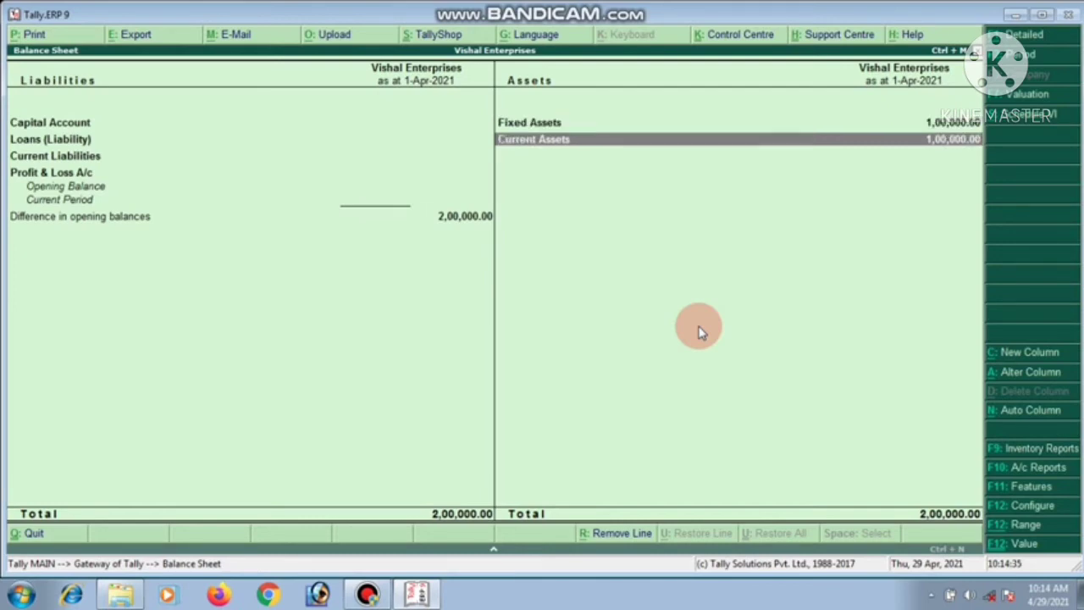
key("Return")
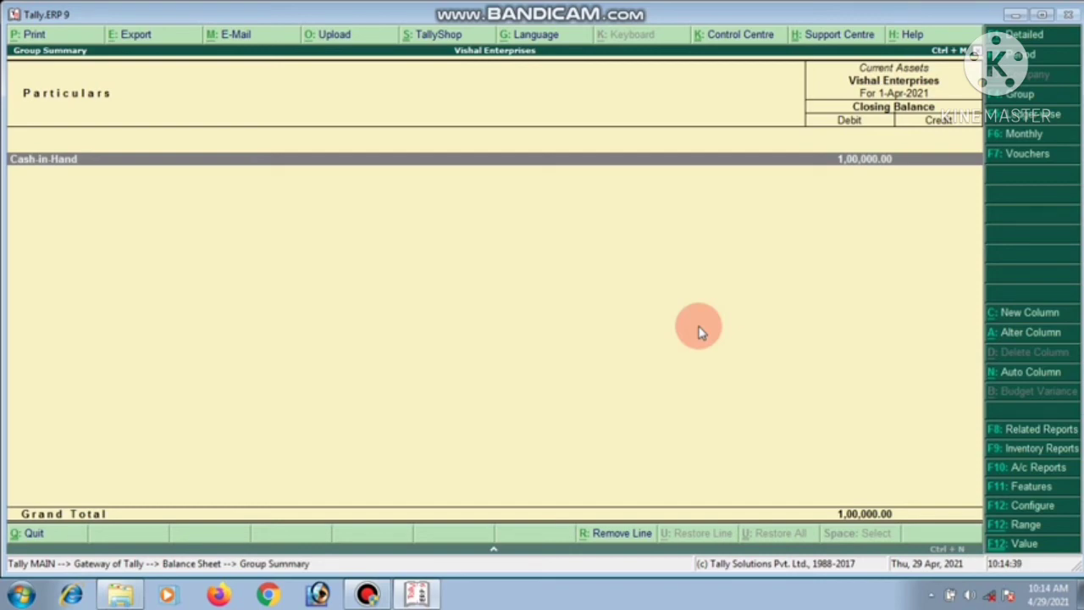
key("Return")
key("Escape")
key("Escape")
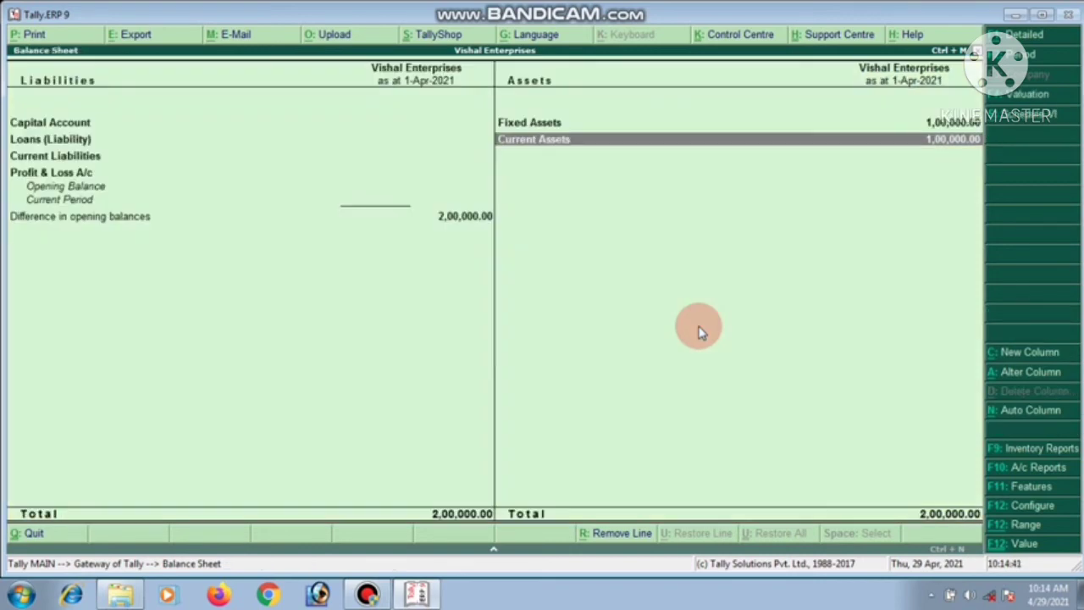
key("Escape")
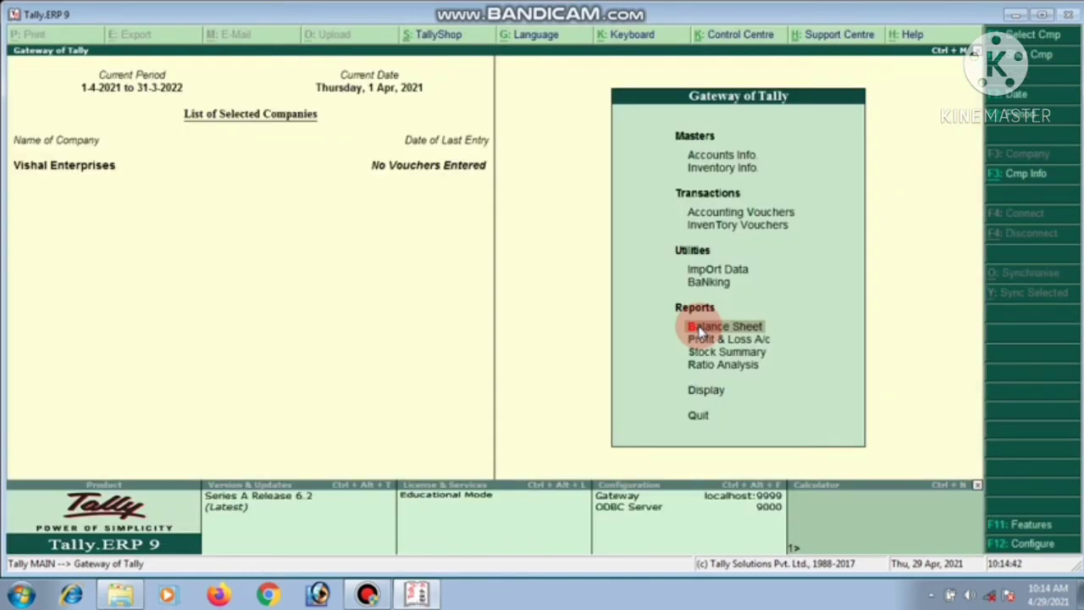
left_click(700, 330)
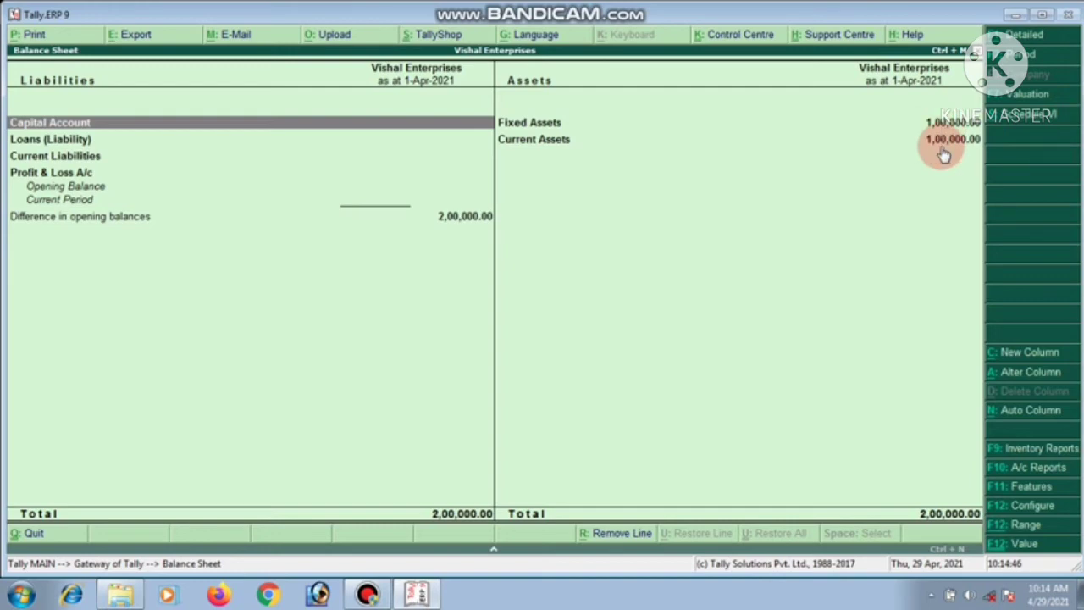
key("Escape")
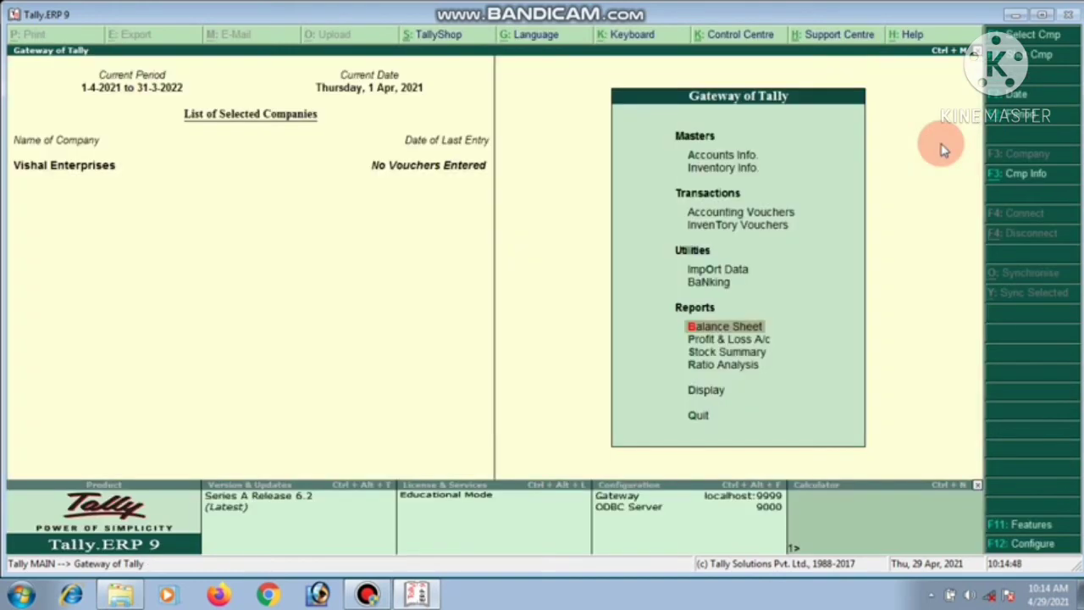
Start creating a single ledger under Accounts Info. and name it Sbi Pratappur
key("Up")
key("Up")
key("Up")
key("Up")
key("Up")
key("Up")
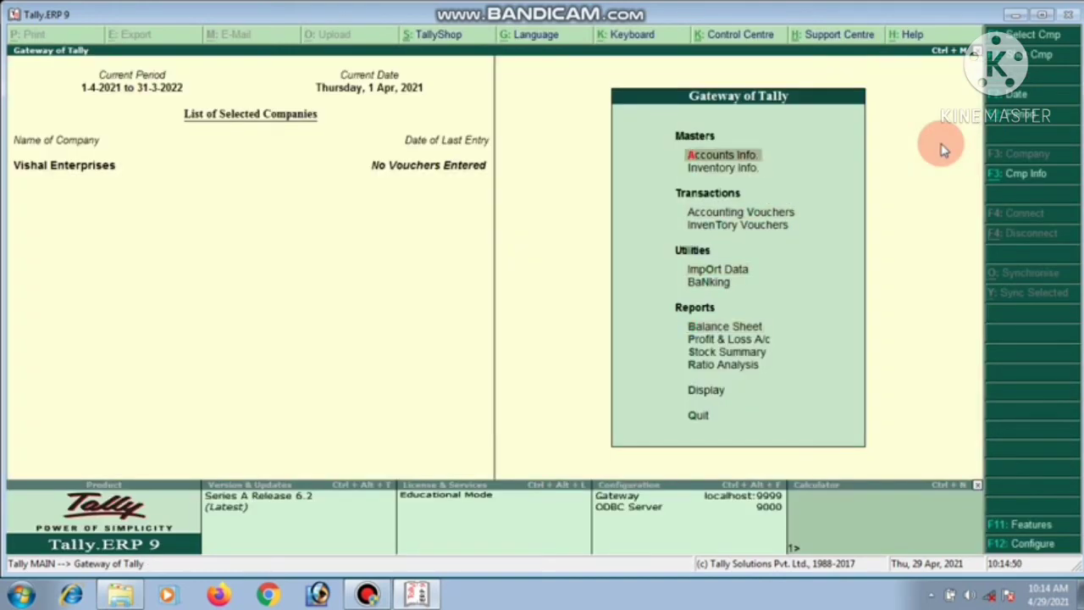
key("Return")
key("Down")
key("Return")
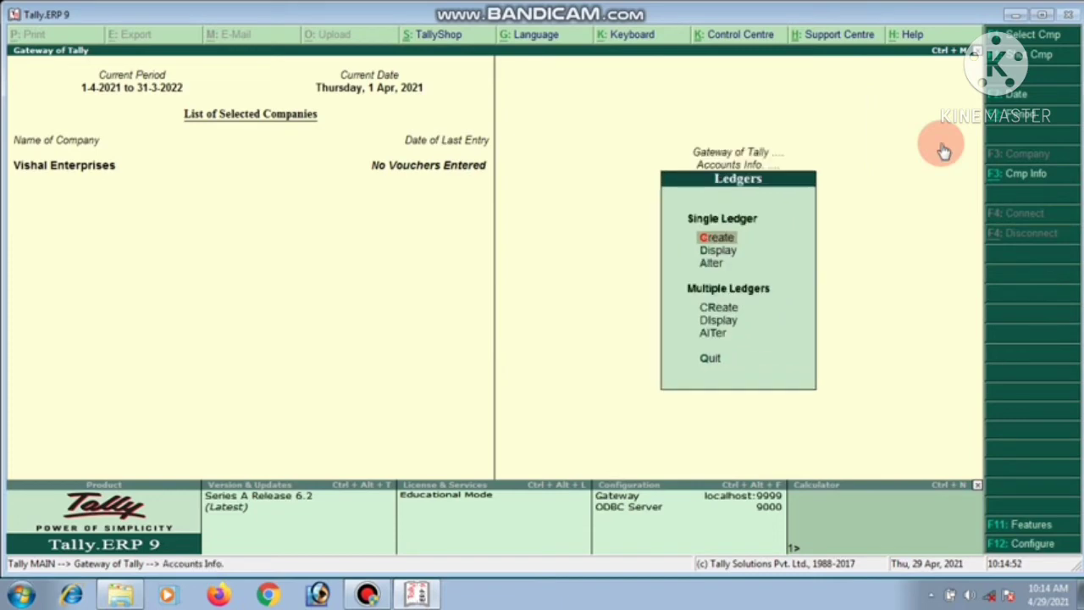
key("Return")
type("S")
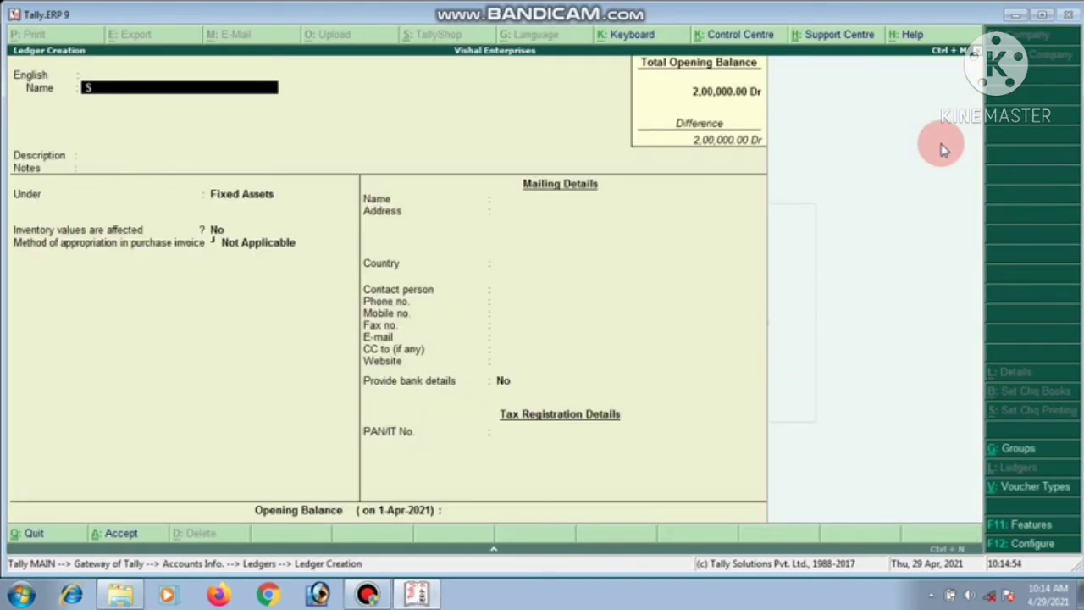
type("bi Pratappur")
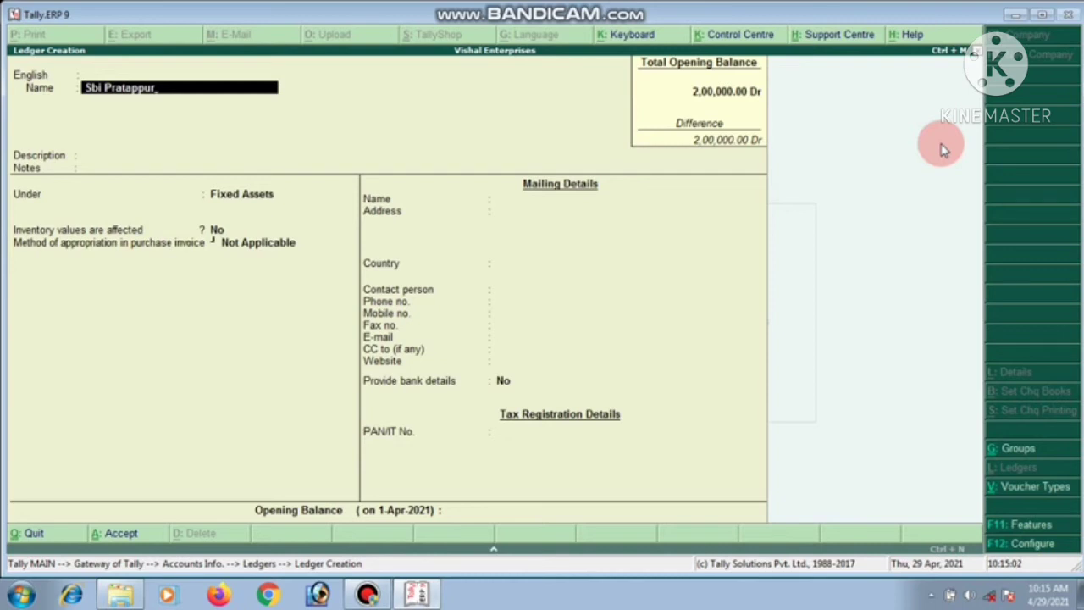
Leave the ledger's description and notes blank and place Sbi Pratappur under the Bank Accounts group
key("Return")
key("Return")
key("Return")
key("Return")
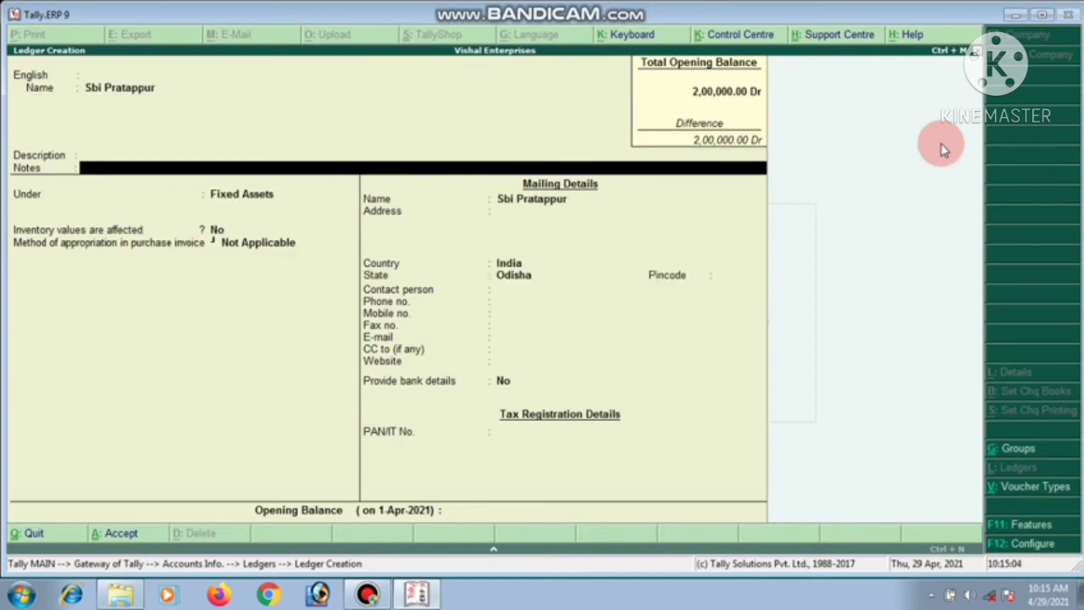
key("Return")
type("D")
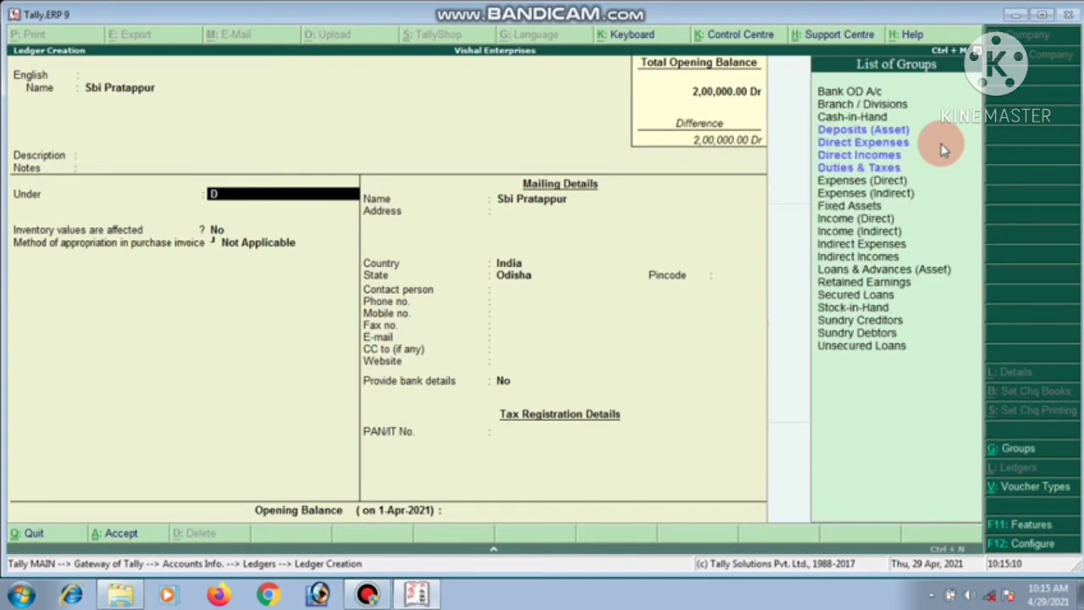
type(",")
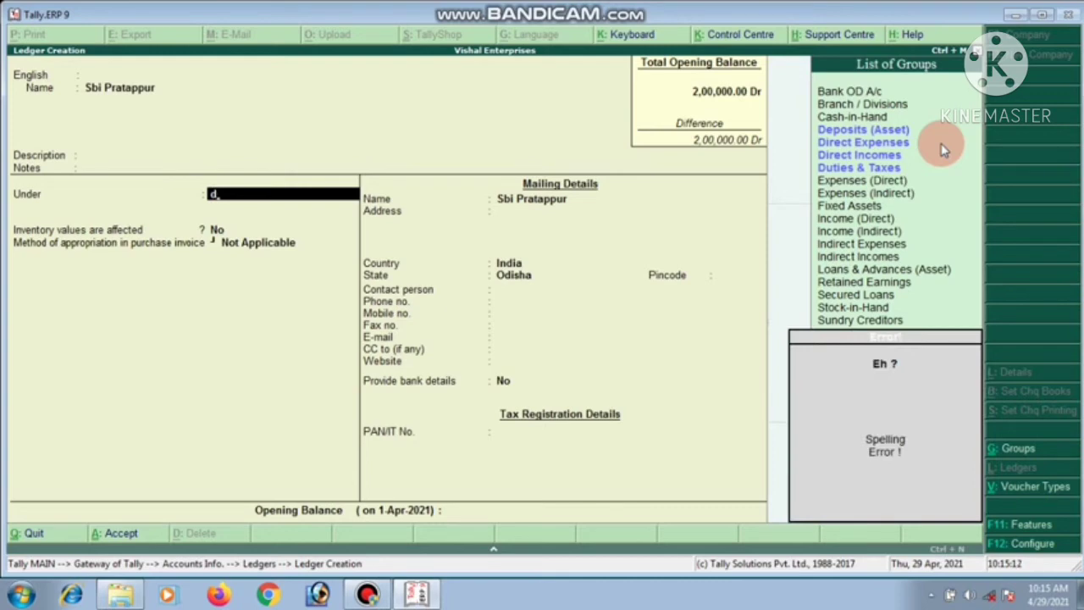
key("BackSpace")
key("BackSpace")
type("b")
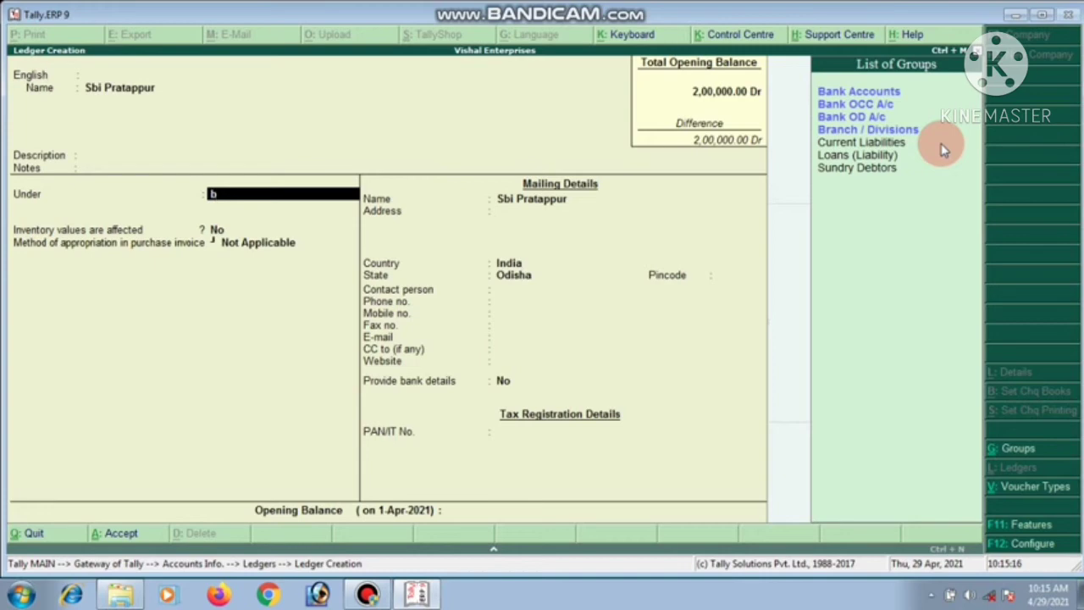
key("Down")
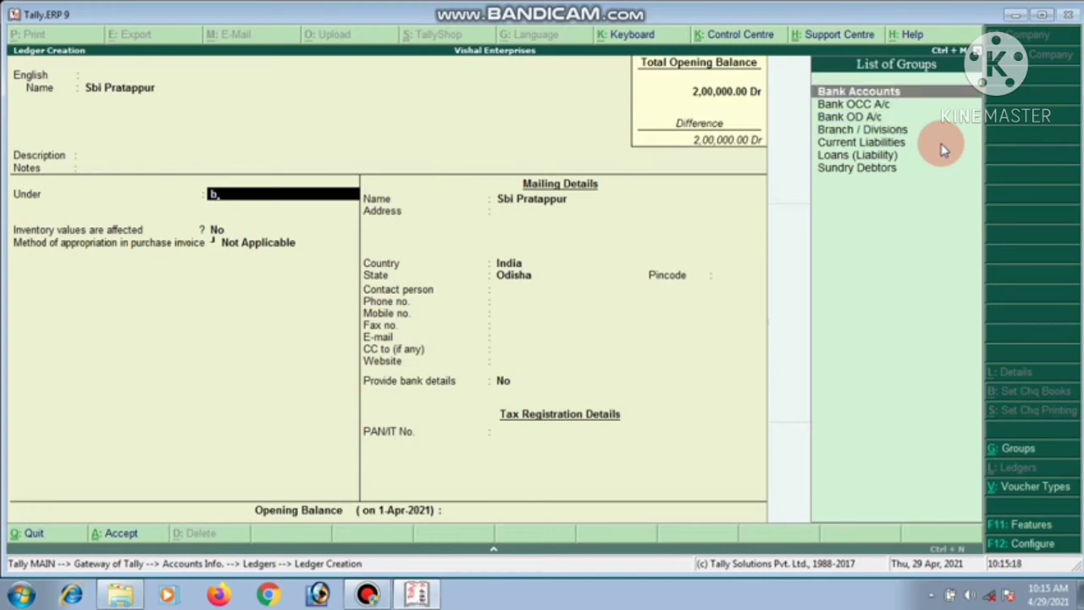
key("Down")
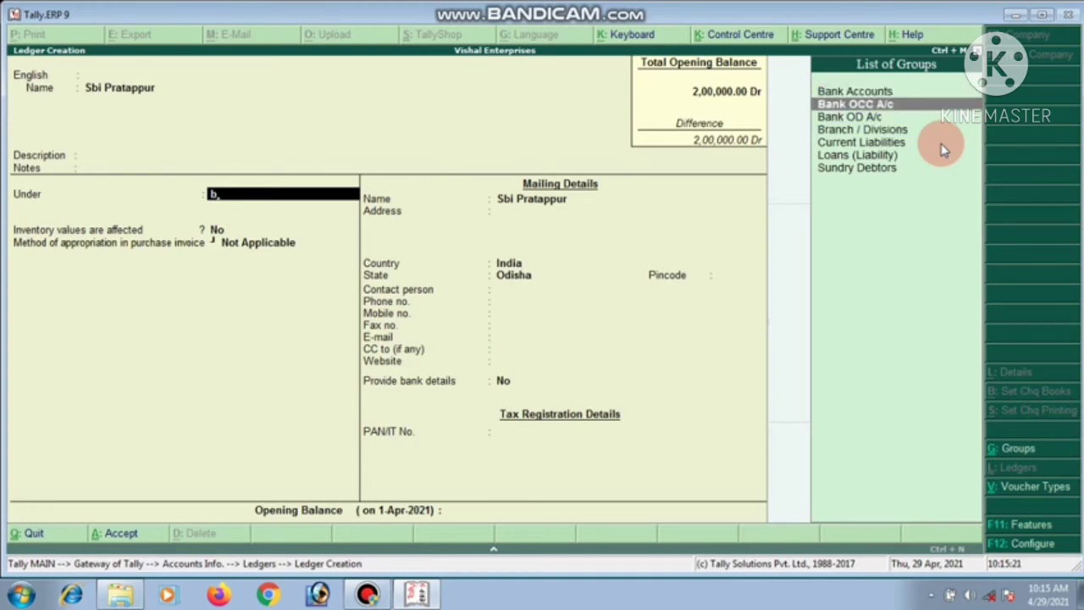
key("Up")
key("Return")
Keep the default bank account details and bank configuration for the Sbi Pratappur ledger, leaving both cheque options at No
key("Return")
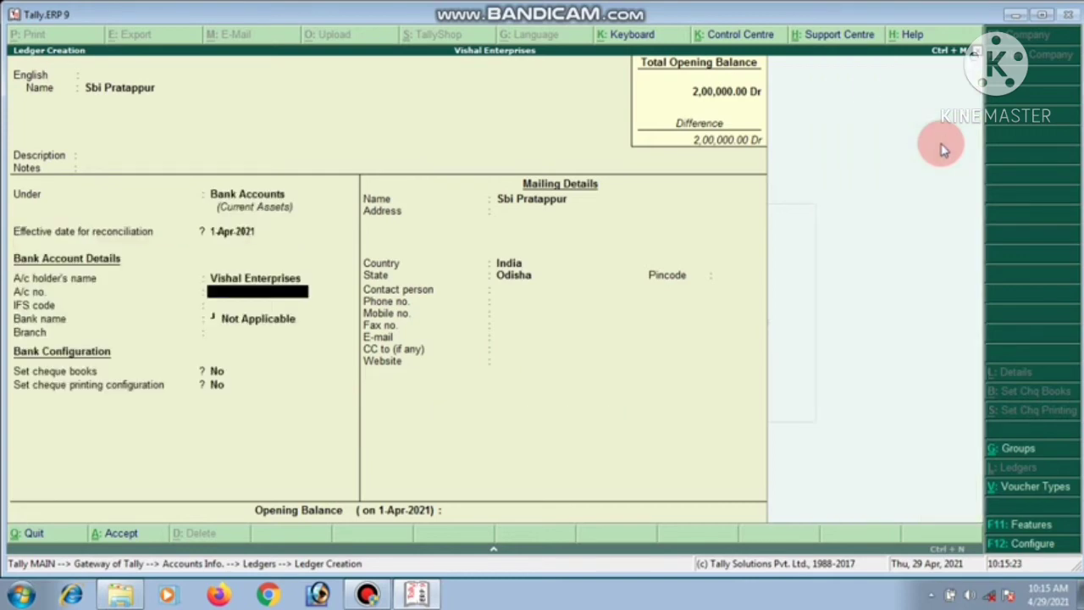
key("Return")
key("Return")
key("Return")
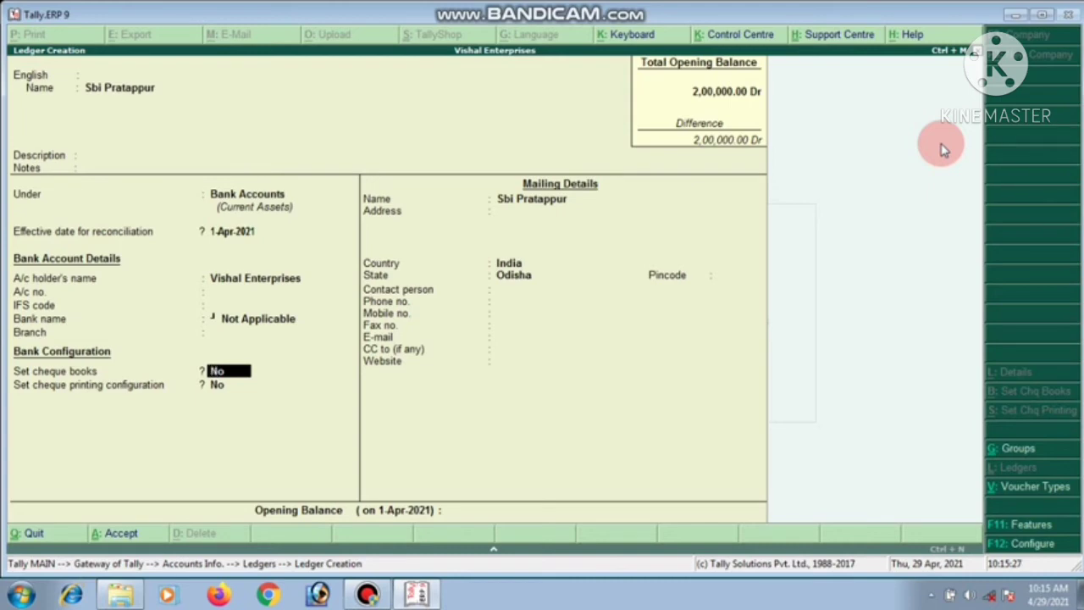
key("Return")
key("Return")
key("Return")
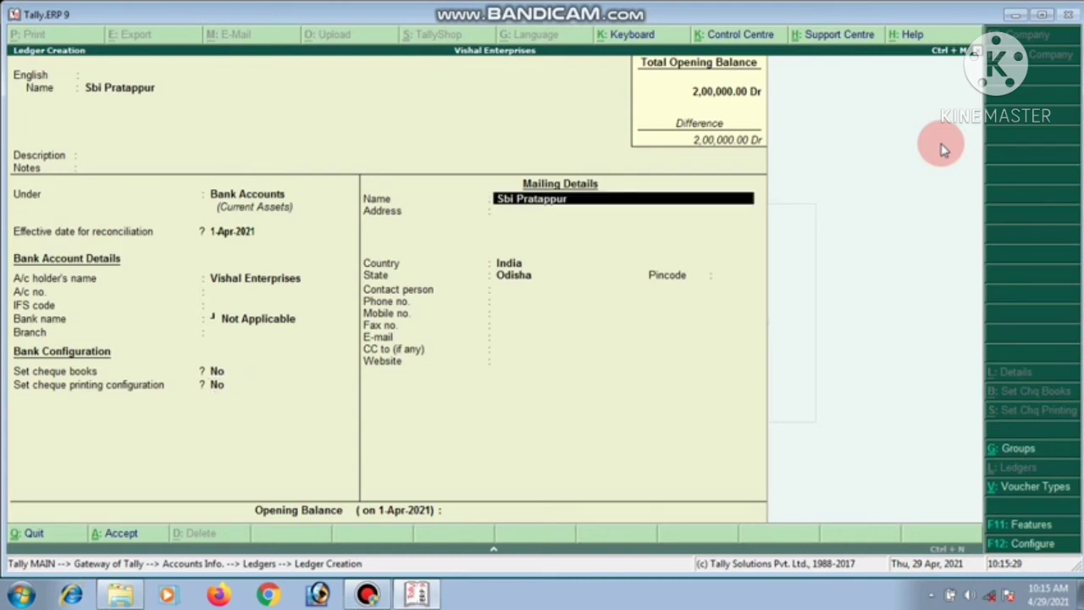
Keep the Sbi Pratappur ledger's default mailing details, set its opening balance to 100000, and save it
key("Return")
key("Return")
key("Return")
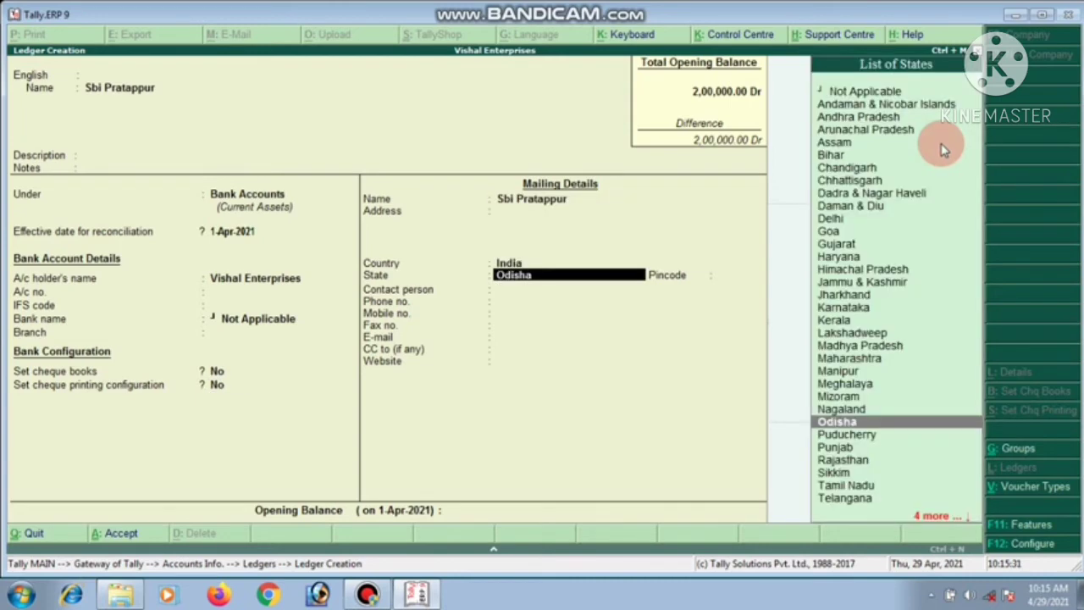
key("Return")
key("Return")
key("Return")
key("Return")
key("Return")
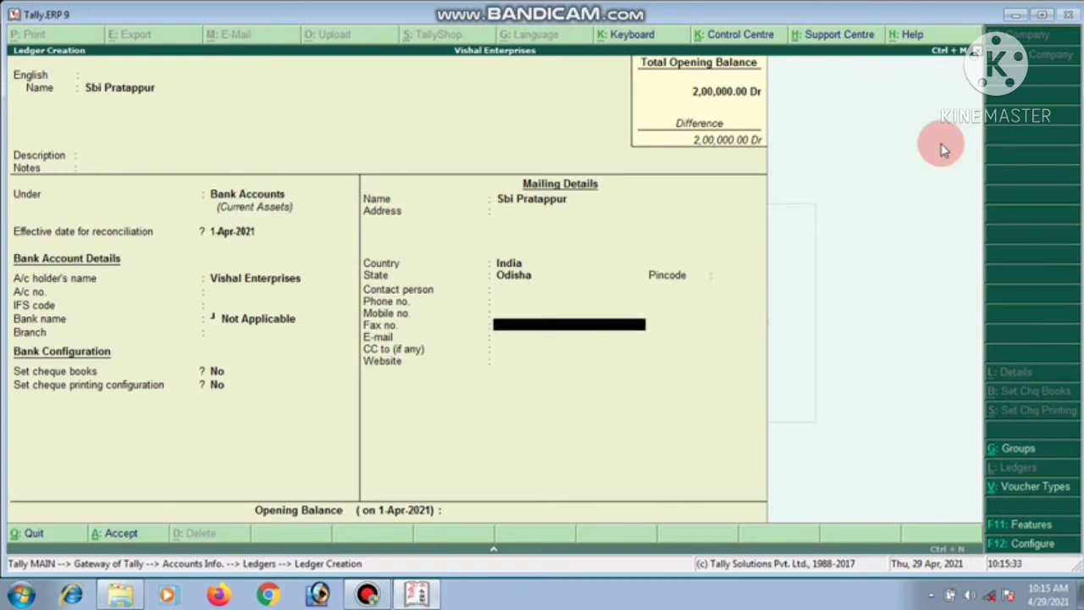
key("Return")
key("Return")
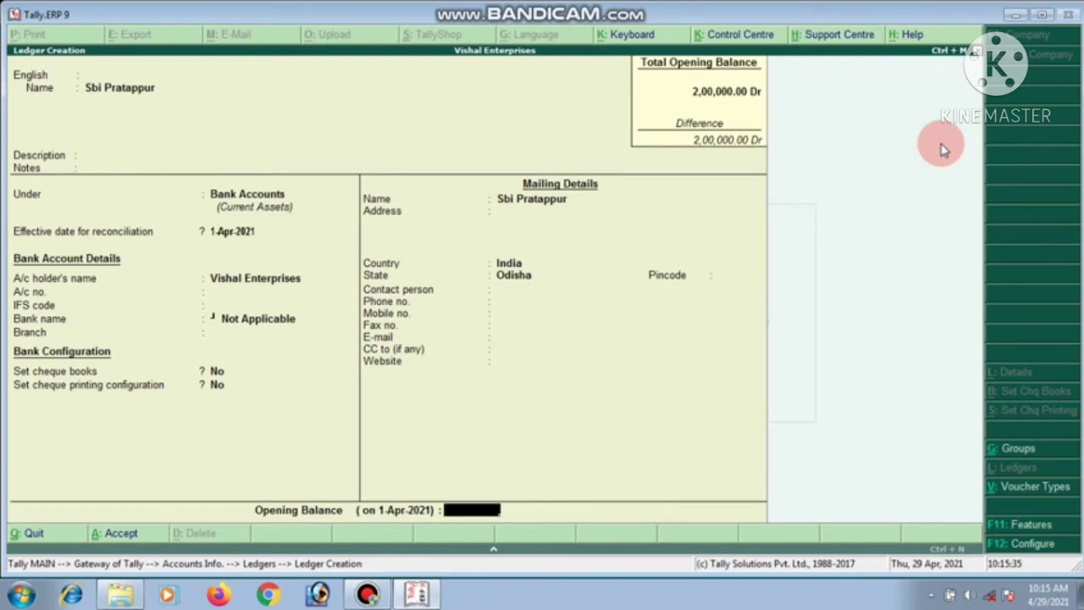
type("100000")
key("Return")
key("Return")
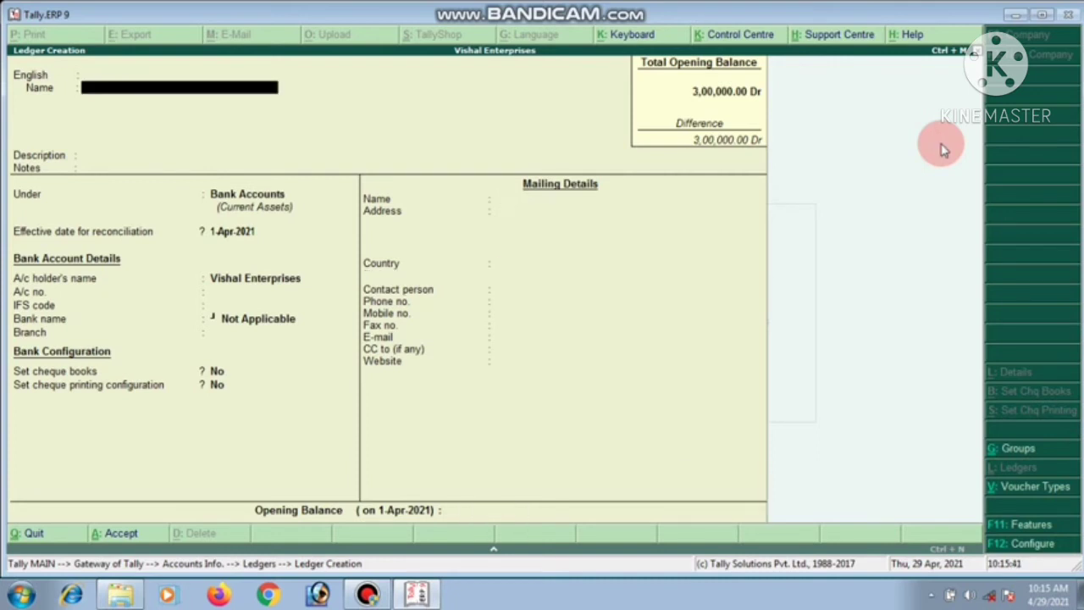
Leave ledger creation and check the Fixed Assets group summary from the Balance Sheet
key("Escape")
key("Return")
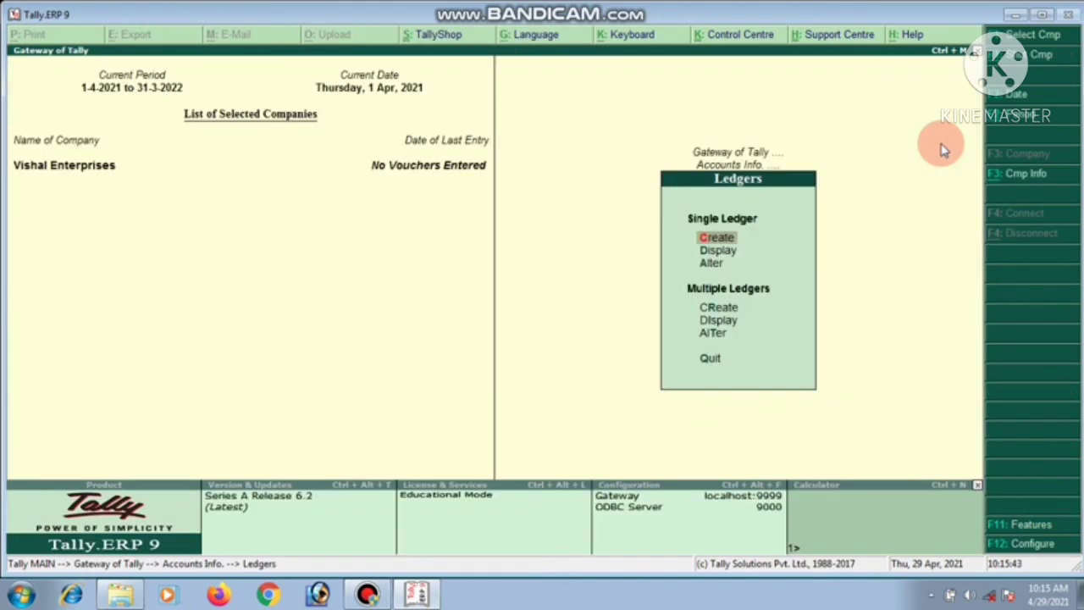
key("Escape")
key("Escape")
key("b")
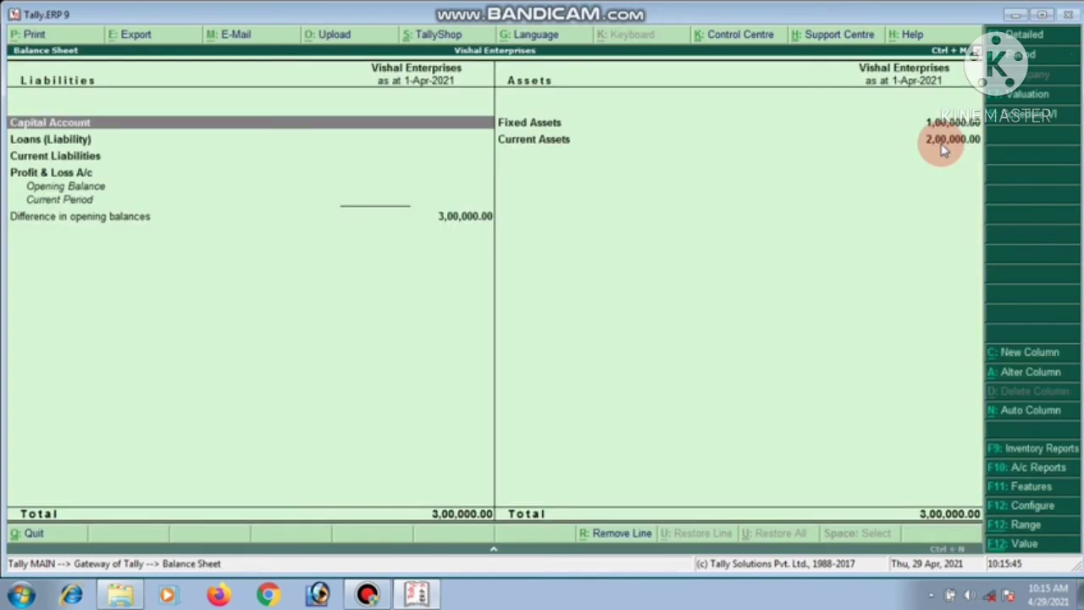
key("Right")
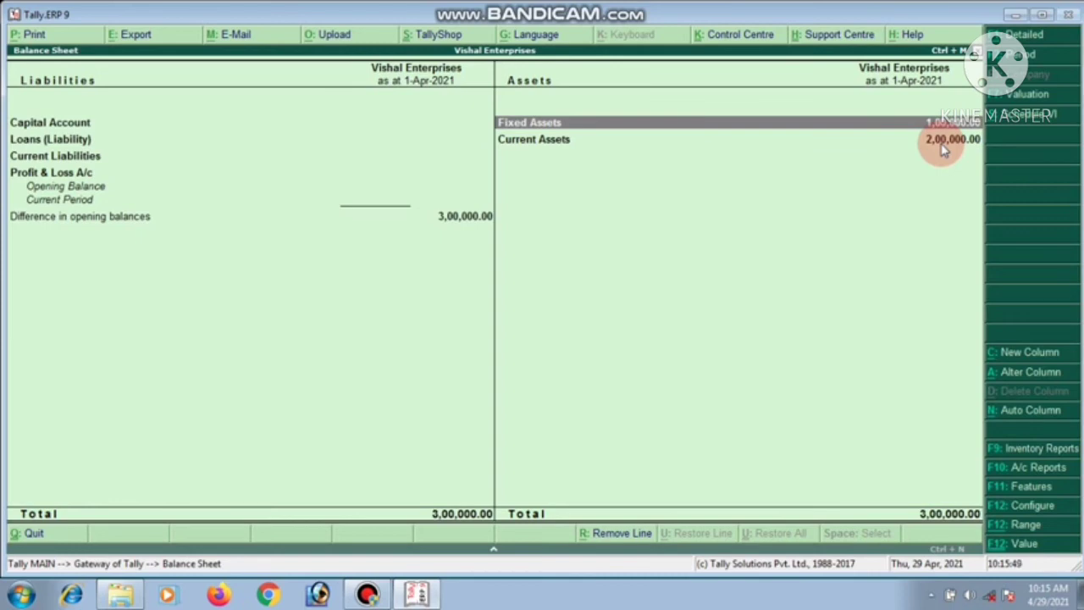
key("Return")
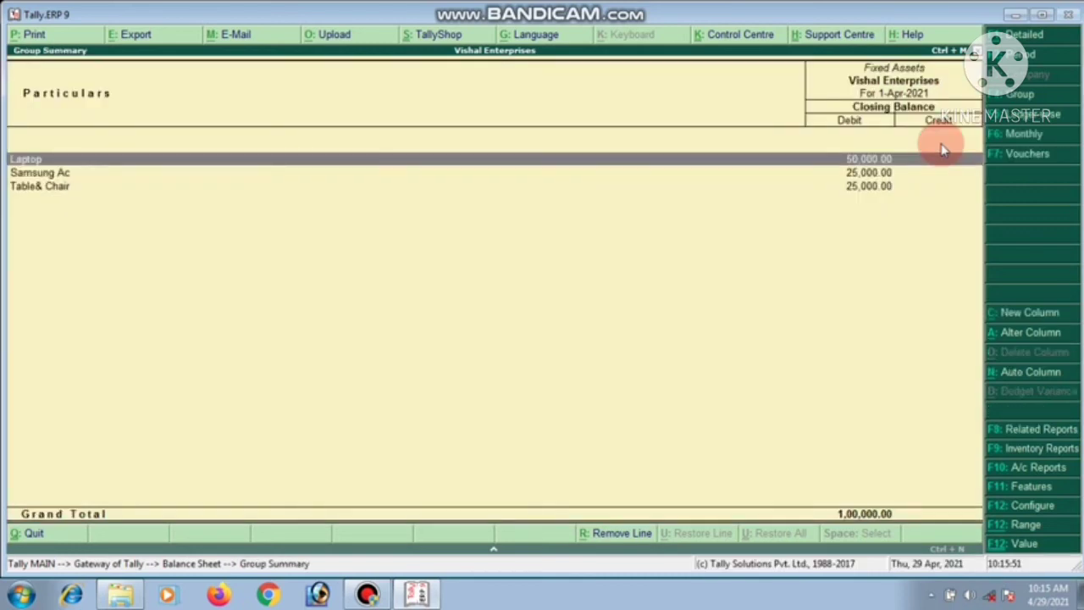
Check the Bank Accounts summary within the Balance Sheet's Current Assets, and return to the Gateway of Tally
key("Escape")
key("Down")
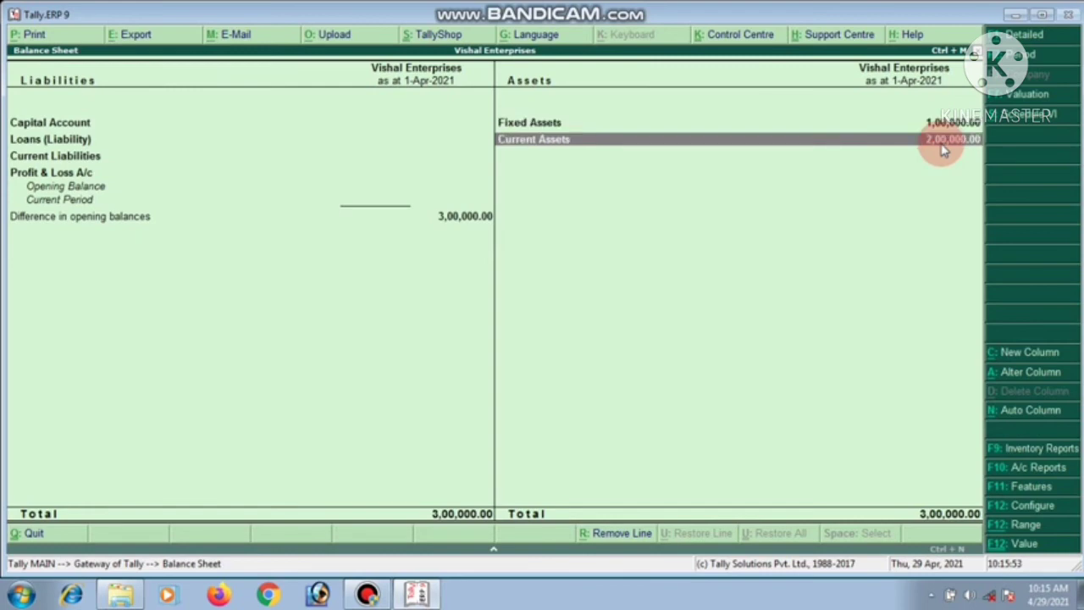
key("Return")
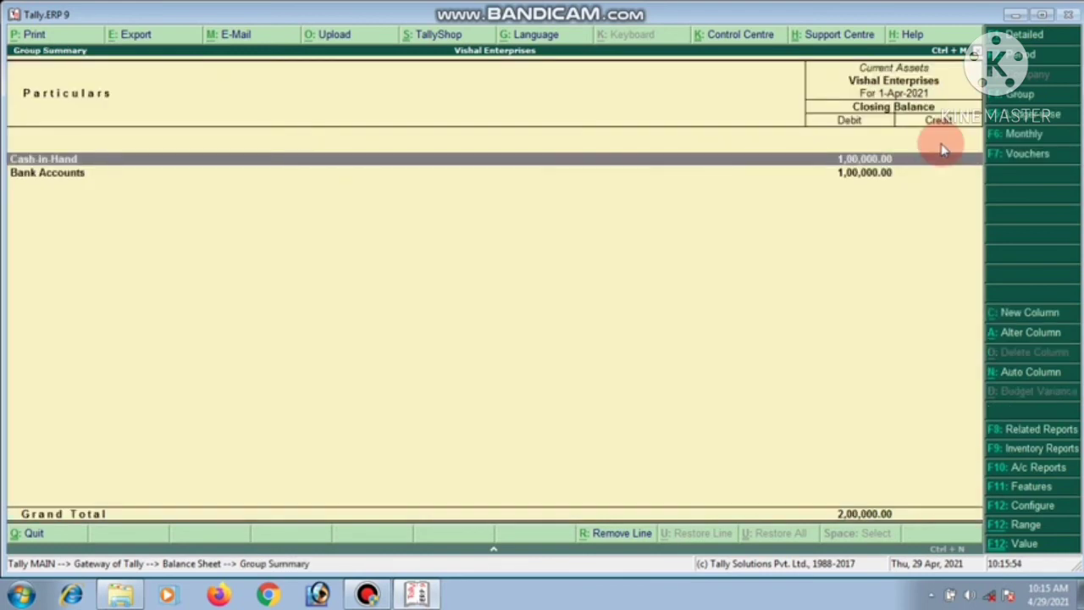
key("Down")
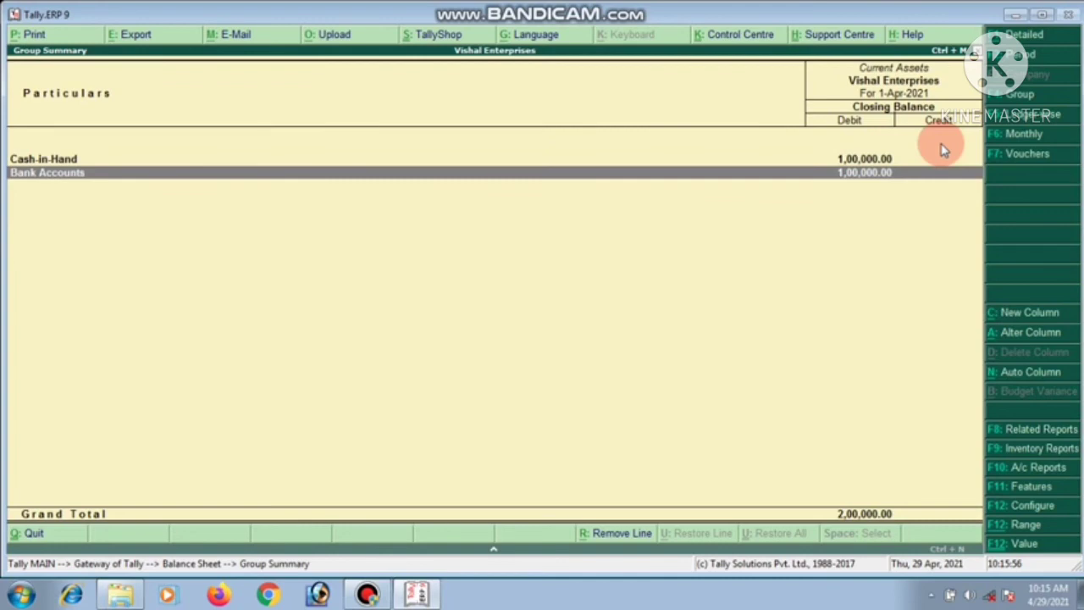
key("Up")
key("Down")
key("Return")
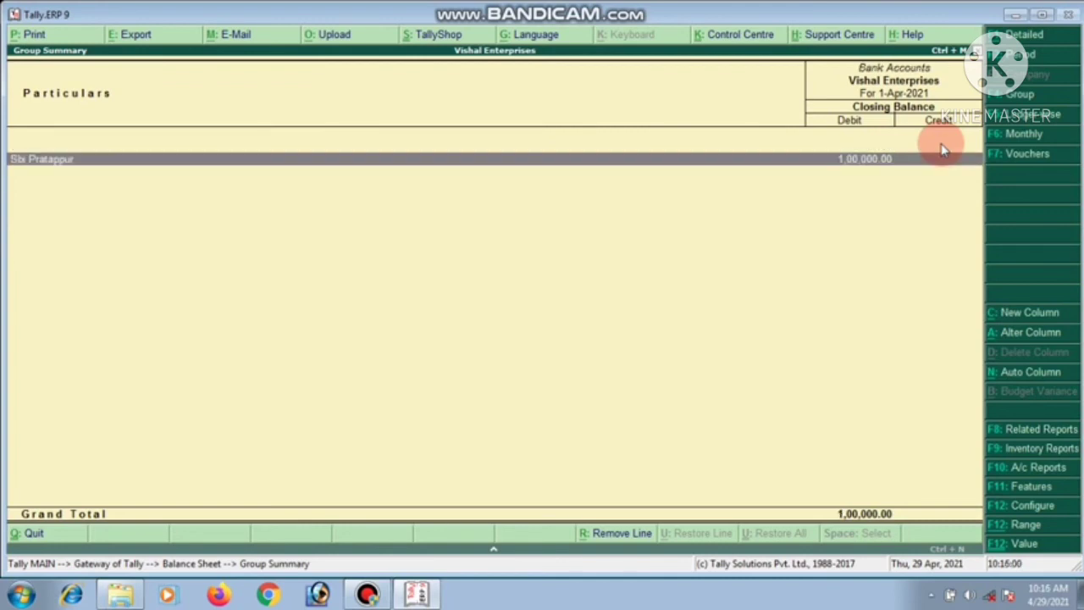
key("Escape")
key("Escape")
key("Escape")
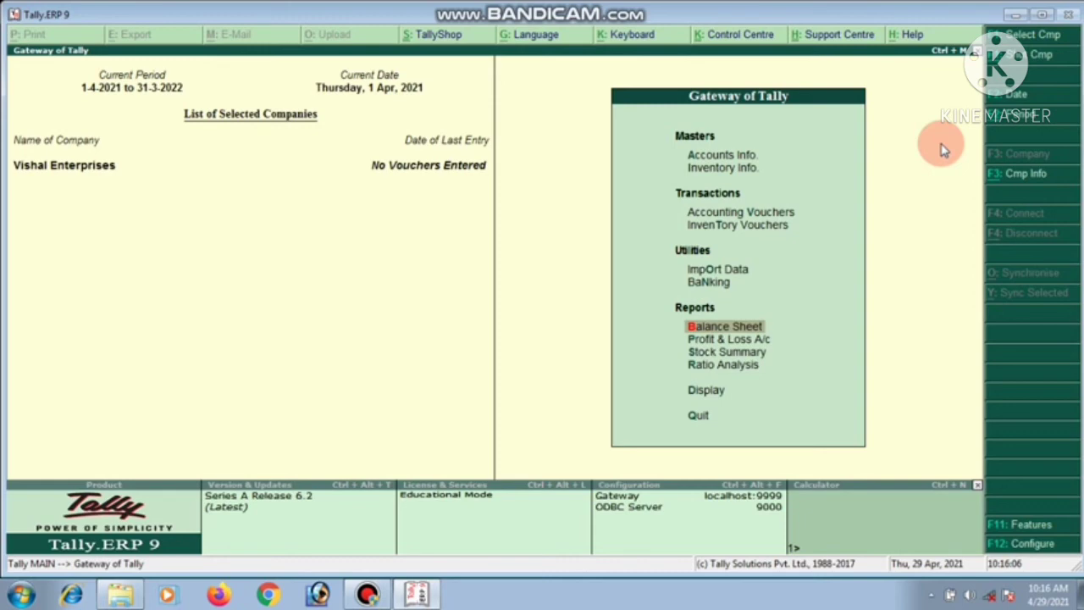
Check the Profit & Loss A/c and Stock Summary reports, returning to the Gateway of Tally after each one
key("Down")
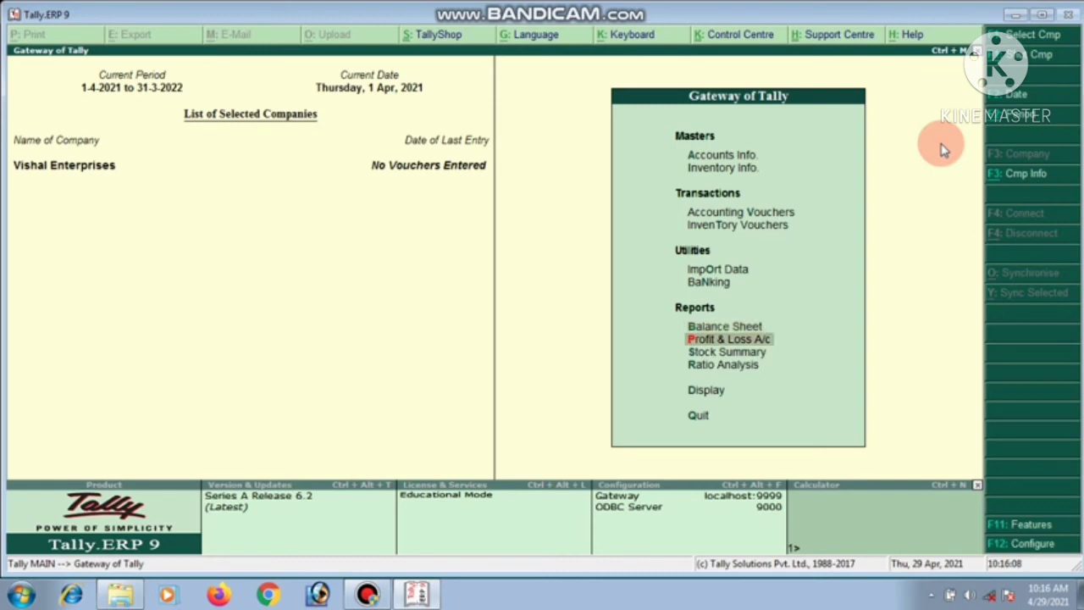
key("Return")
key("Escape")
key("Down")
key("Return")
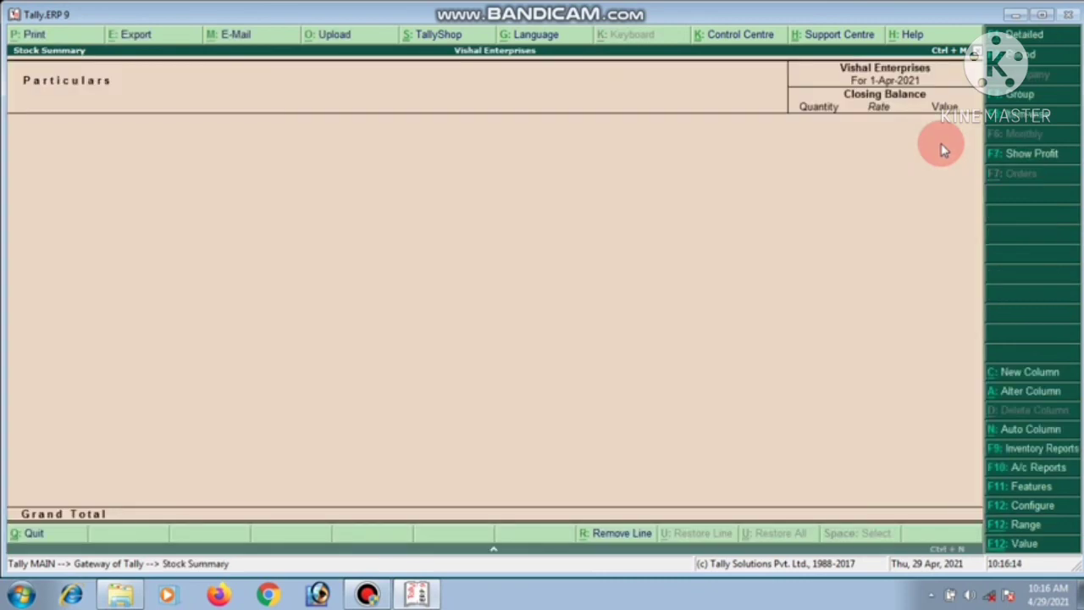
key("Escape")
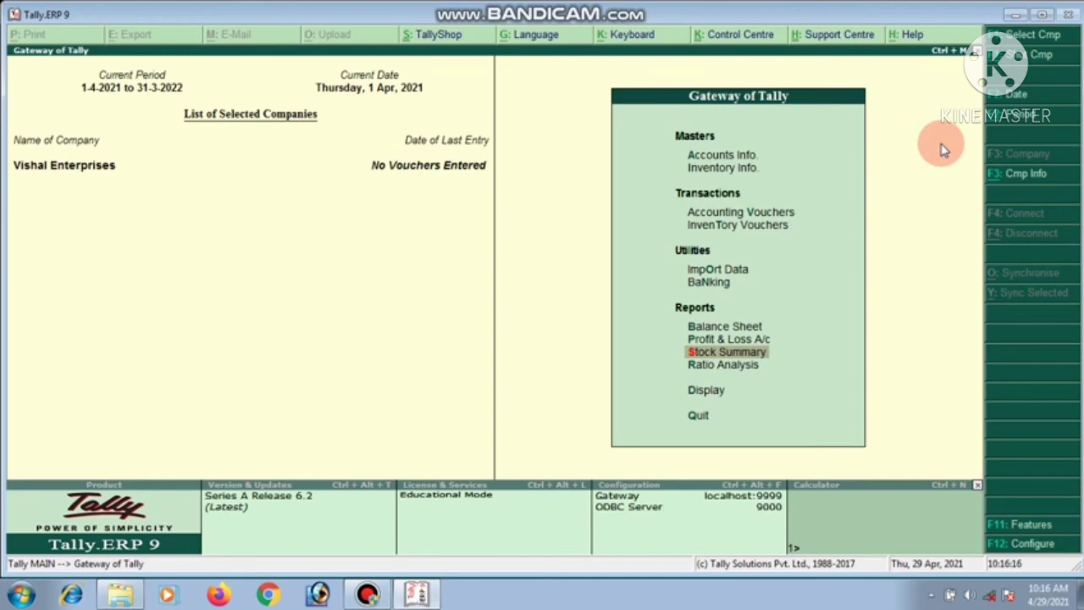
Check the Day Book among the display reports and return to the Gateway of Tally
key("Down")
key("Down")
key("Return")
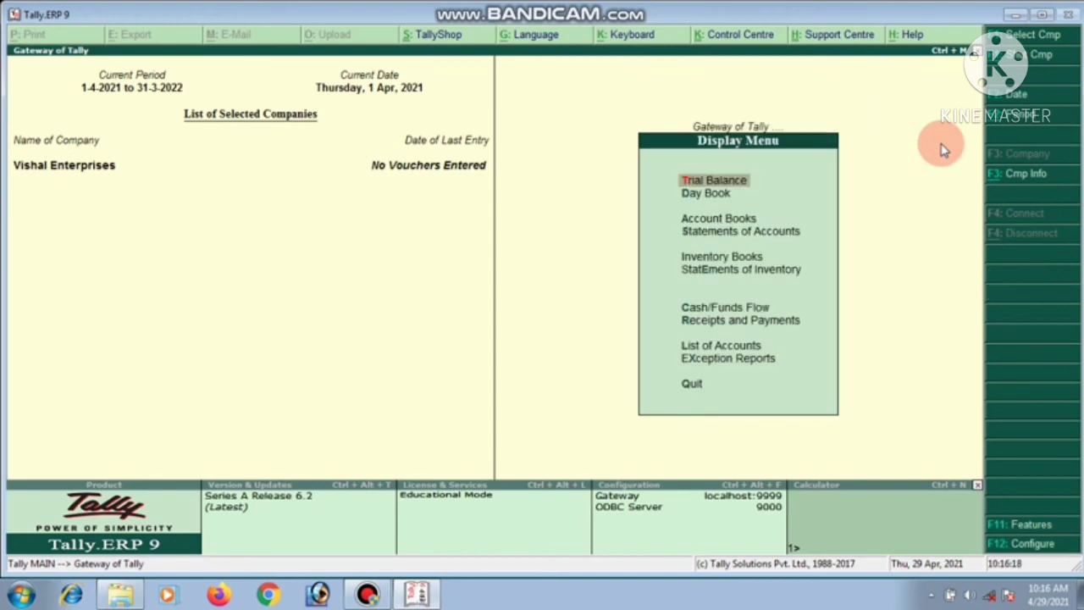
key("Down")
key("Return")
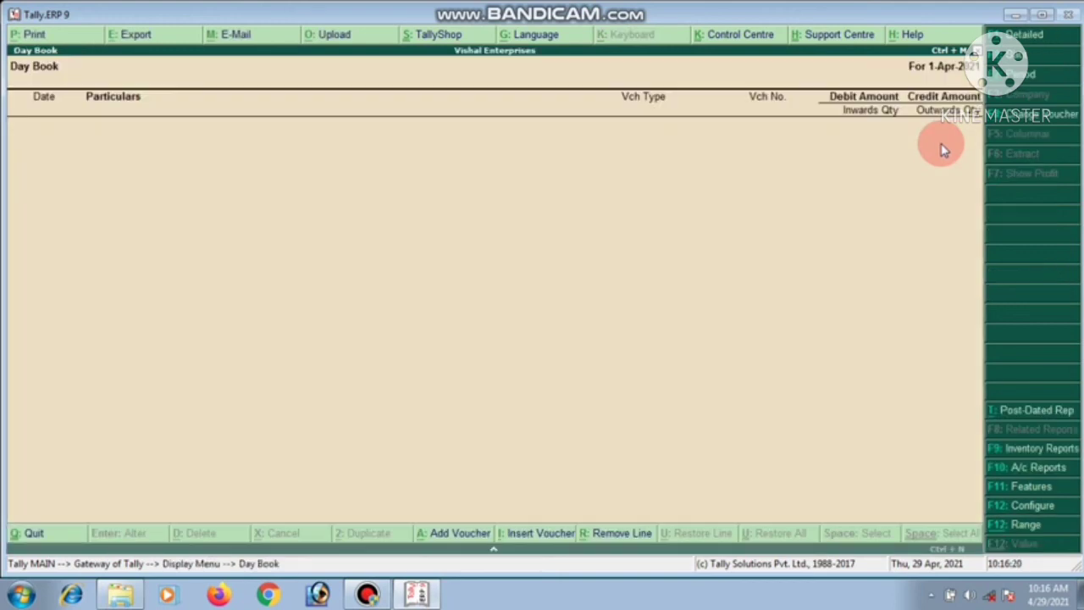
key("Escape")
key("Escape")
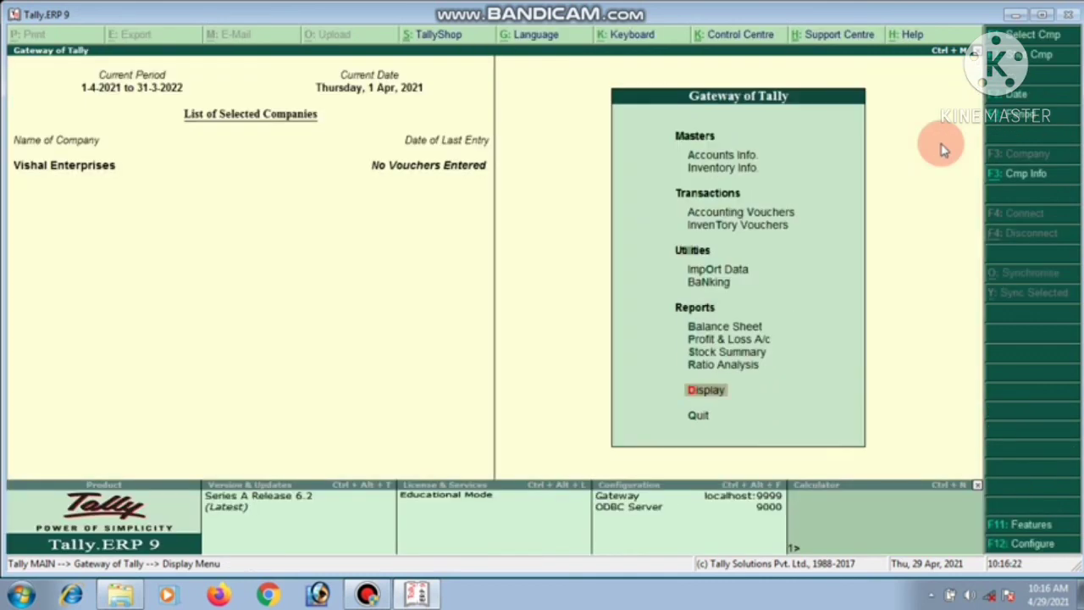
Reopen the Balance Sheet and review the Fixed Assets and Current Assets entries on its Assets side
key("Down")
key("Up")
key("Up")
key("Up")
key("Up")
key("Up")
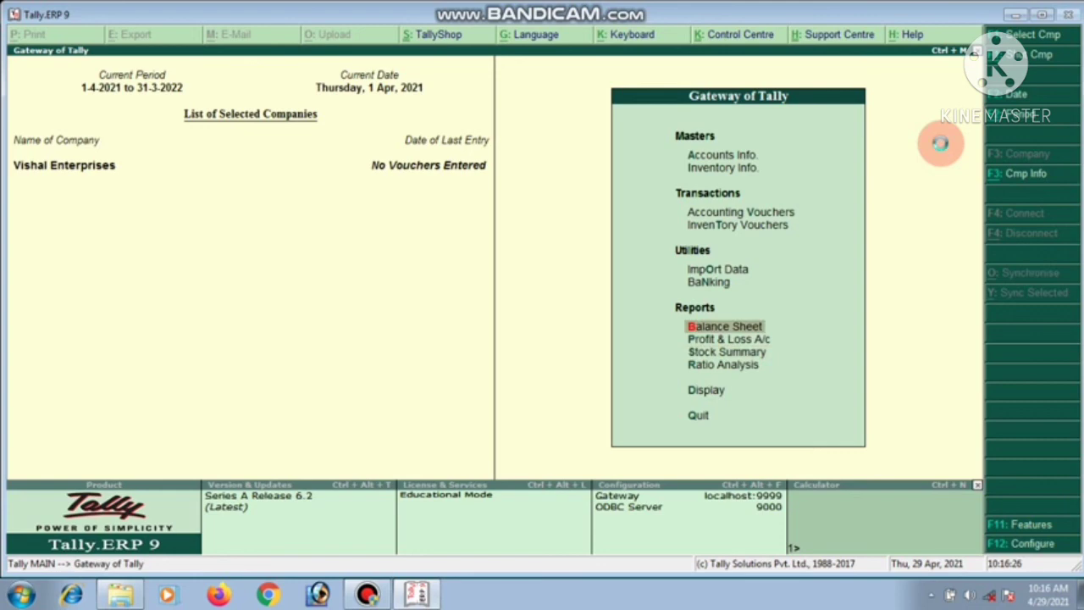
key("Return")
key("Right")
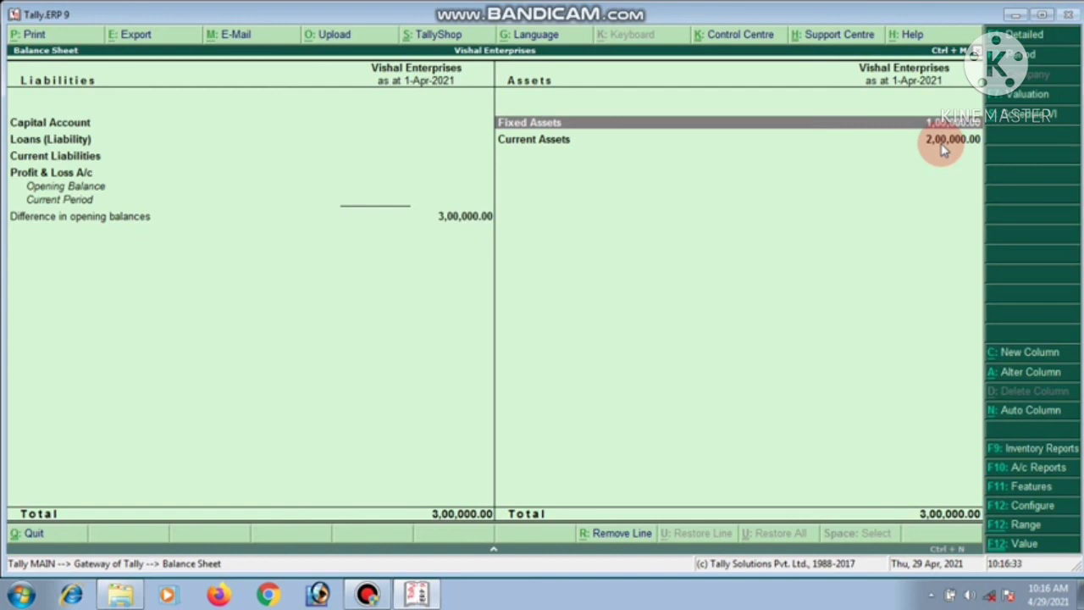
key("Down")
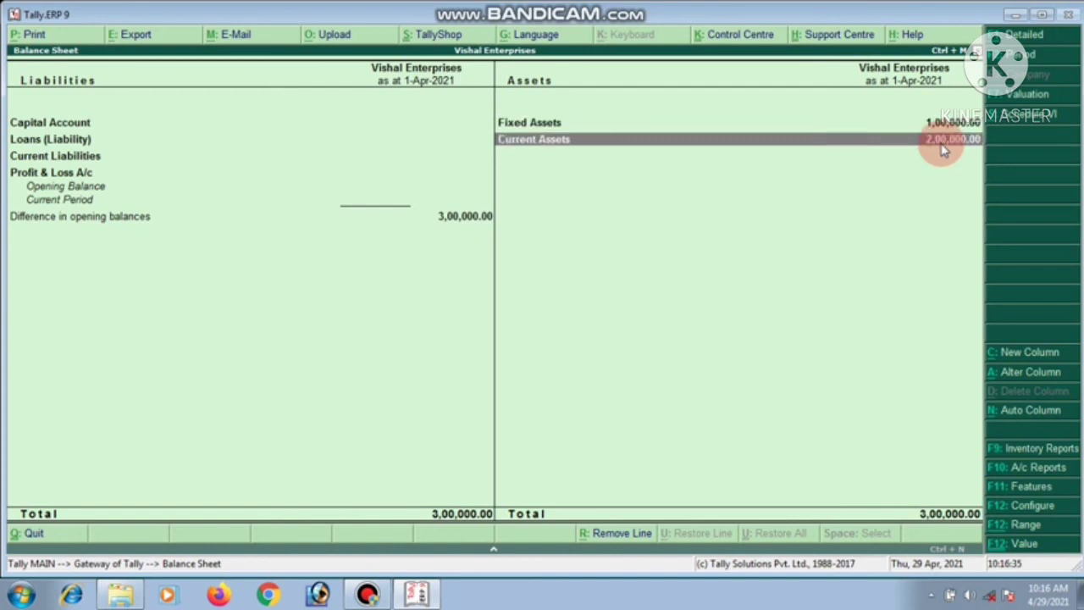
Check the Fixed Assets group summary, return to the Balance Sheet and select Current Assets
key("Up")
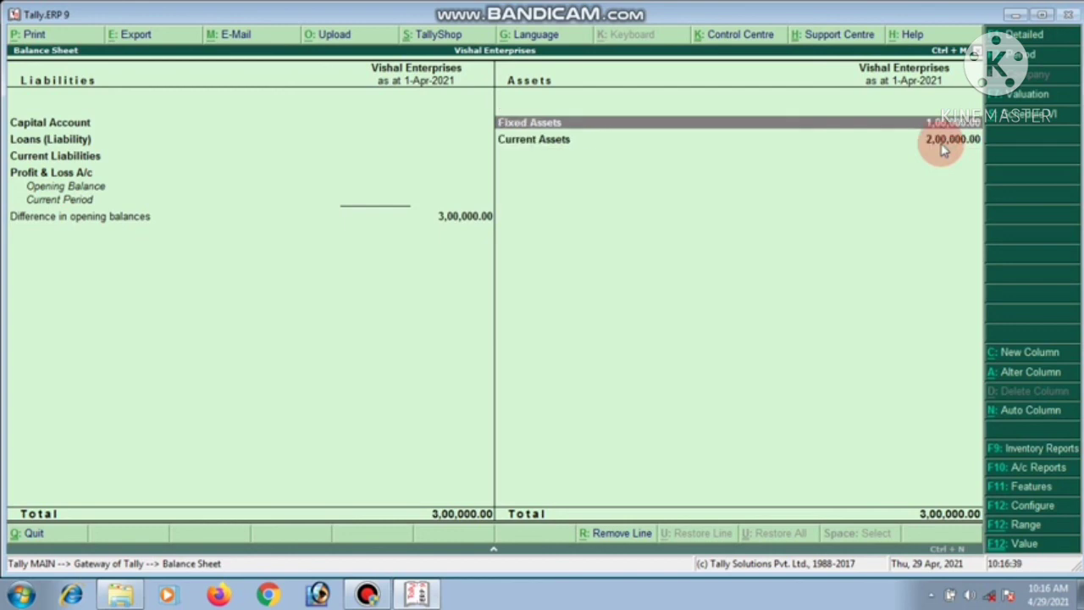
key("Return")
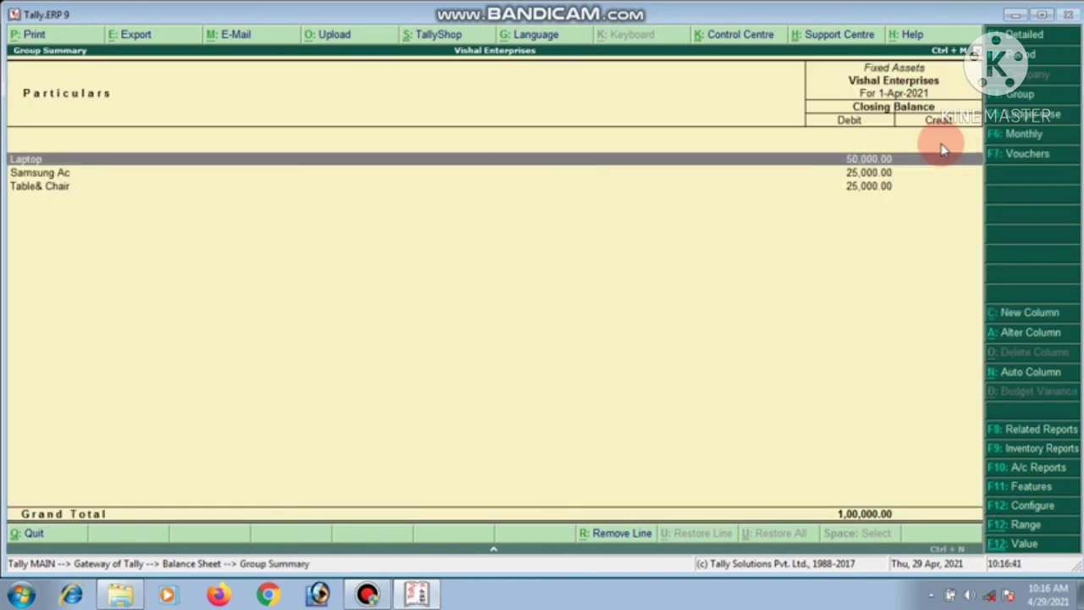
key("Escape")
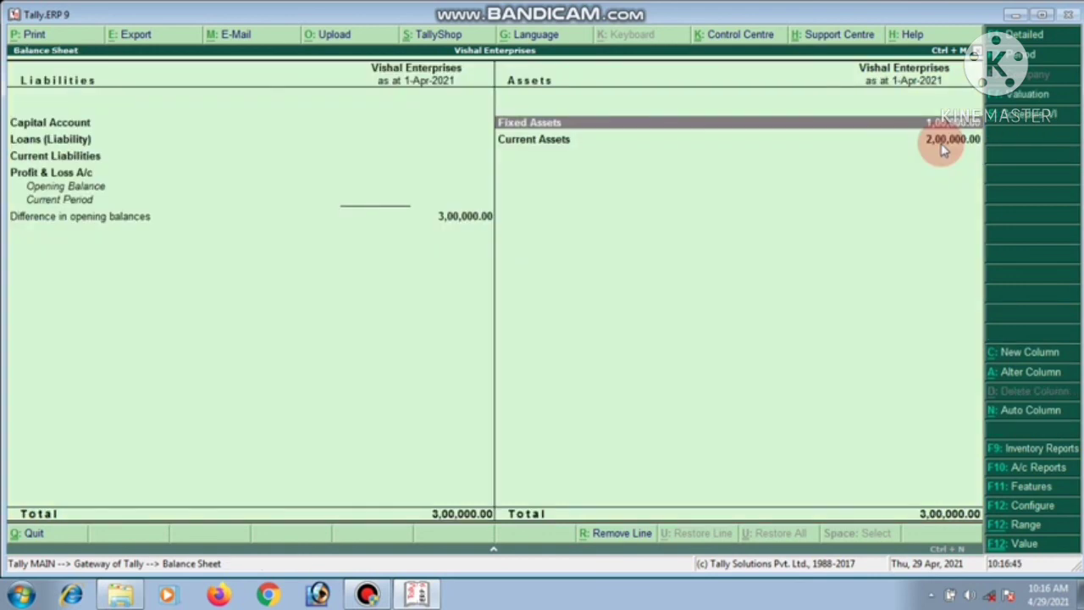
key("Down")
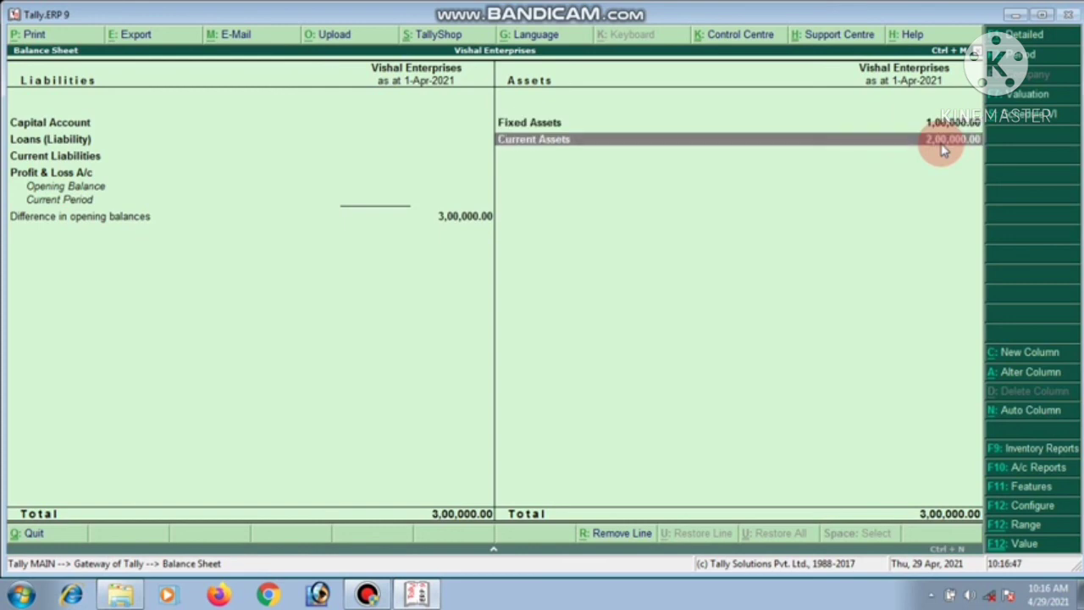